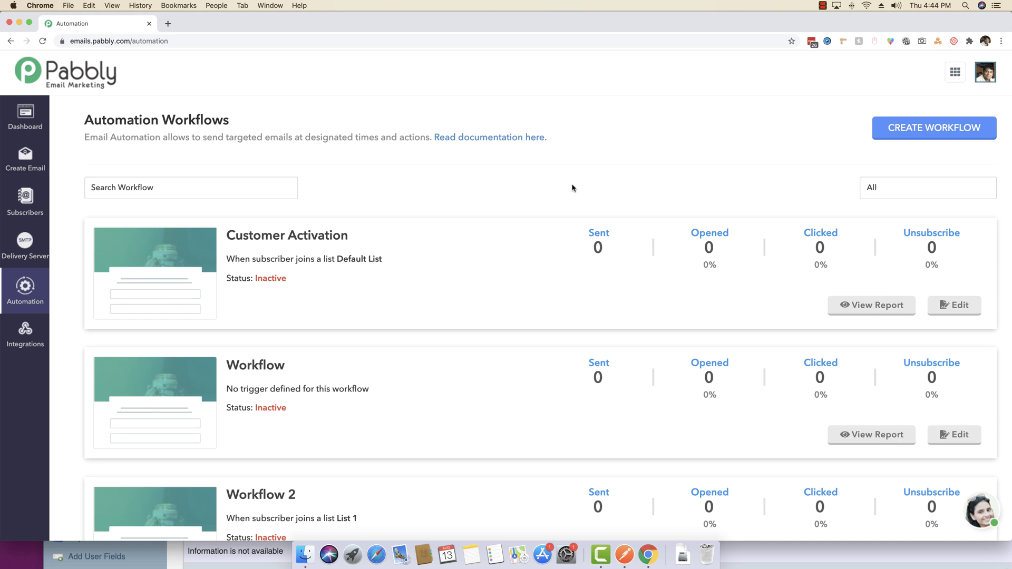
- Create a new workflow and name it 'New Leads to Sales'
left_click(958, 135)
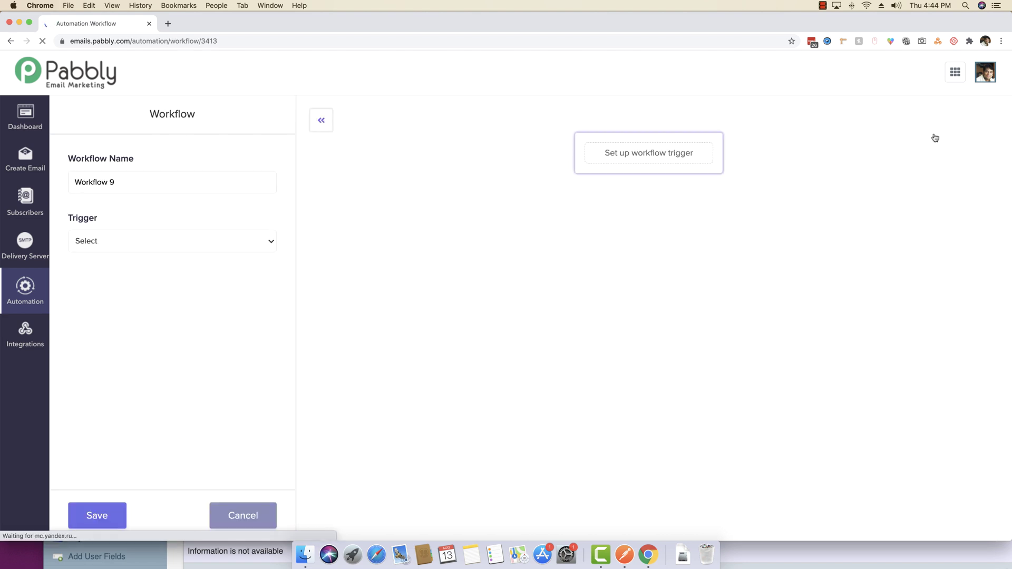
triple_click(148, 181)
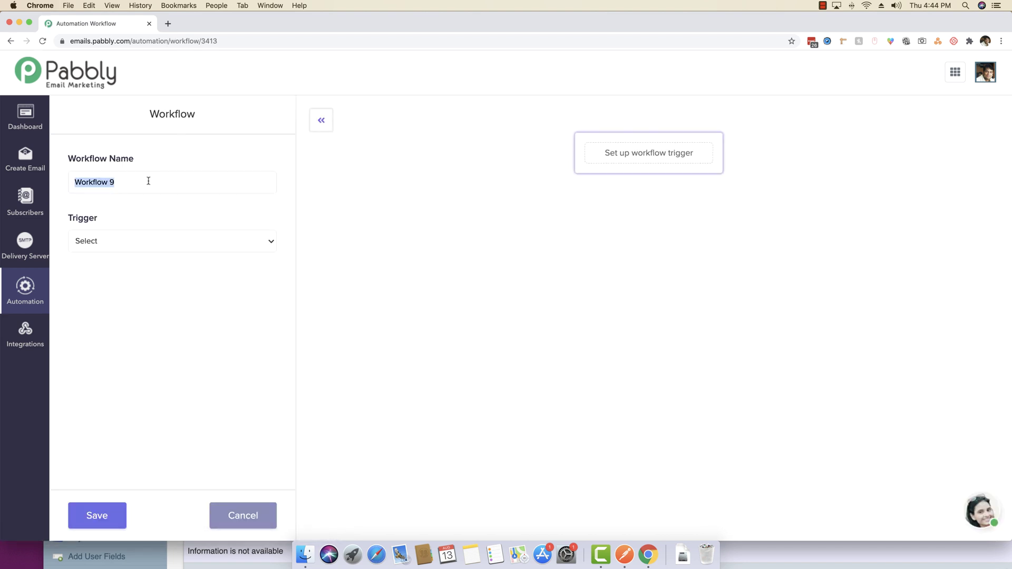
type("Ne")
key("BackSpace")
key("BackSpace")
type("New Leads to Sales")
- Set the trigger to 'When subscriber joins a list' for Leads from Google Forms and save
left_click(135, 241)
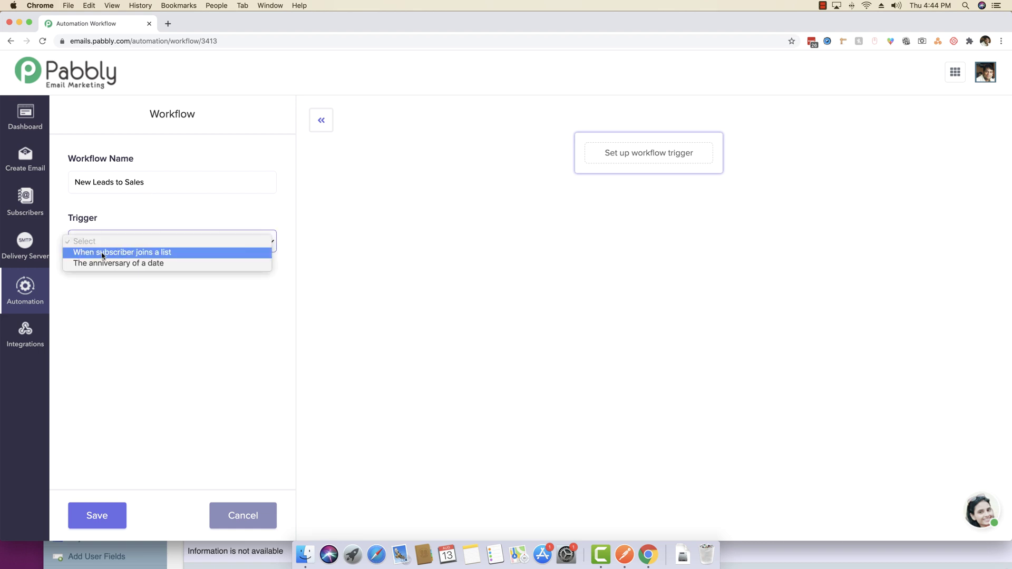
left_click(147, 257)
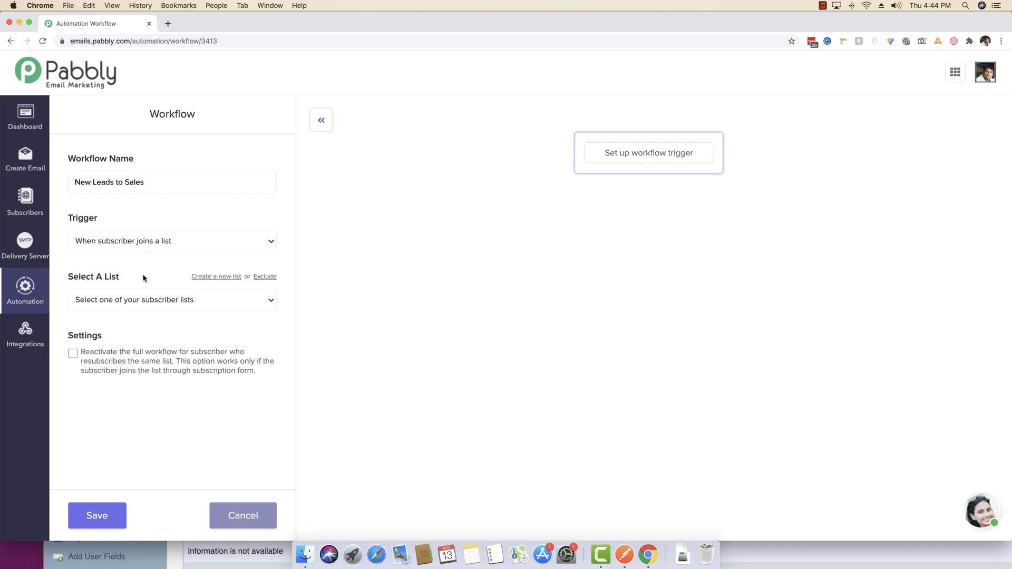
left_click(145, 302)
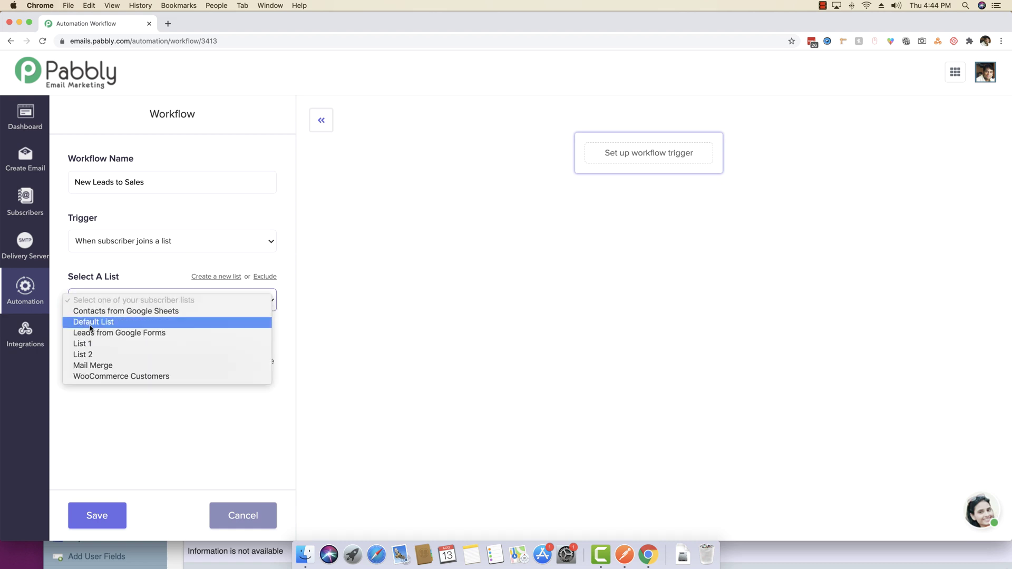
left_click(119, 333)
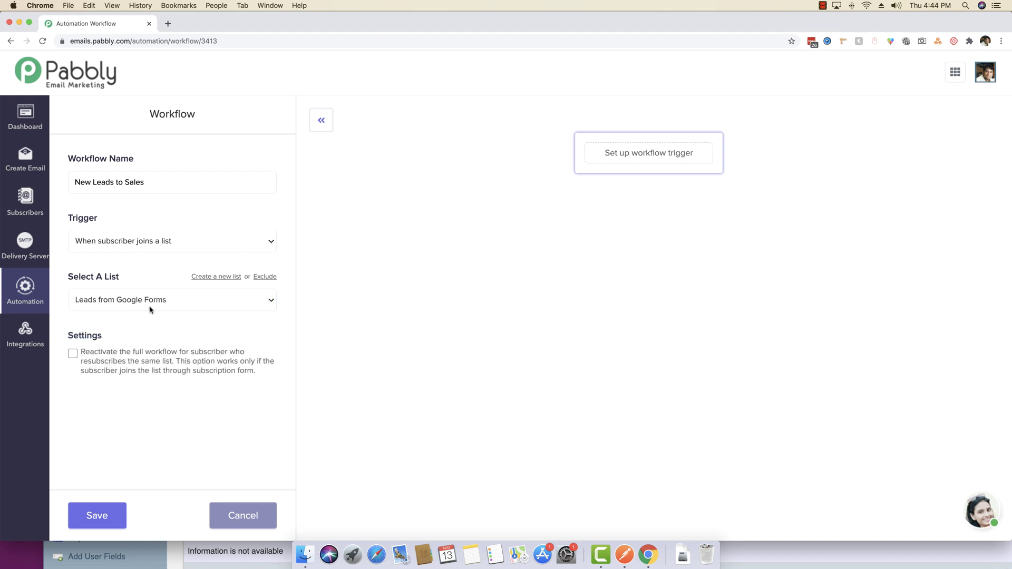
left_click(103, 510)
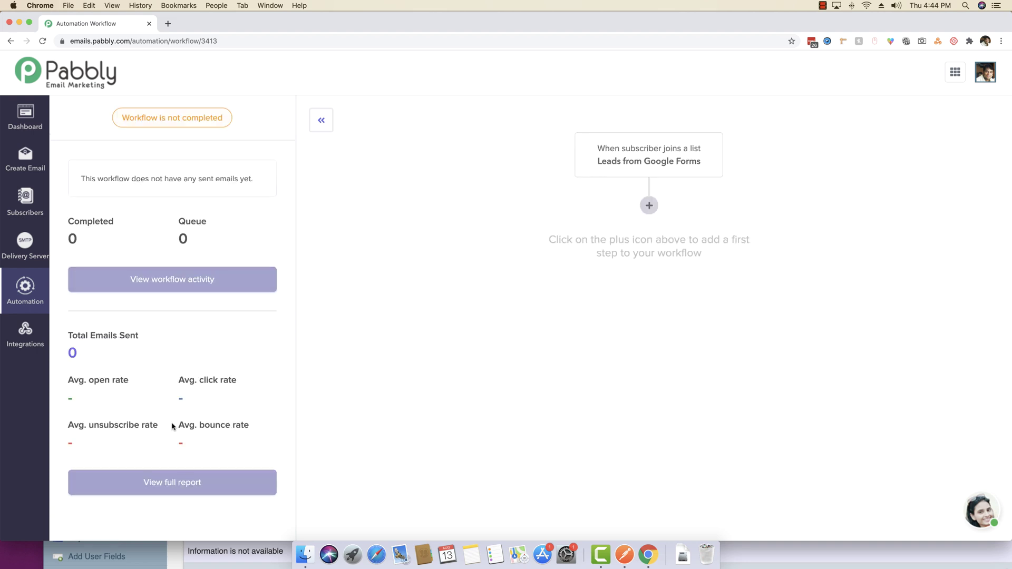
- Add a Delay step after the trigger set to wait 2 Day(s) and save it
left_click(649, 206)
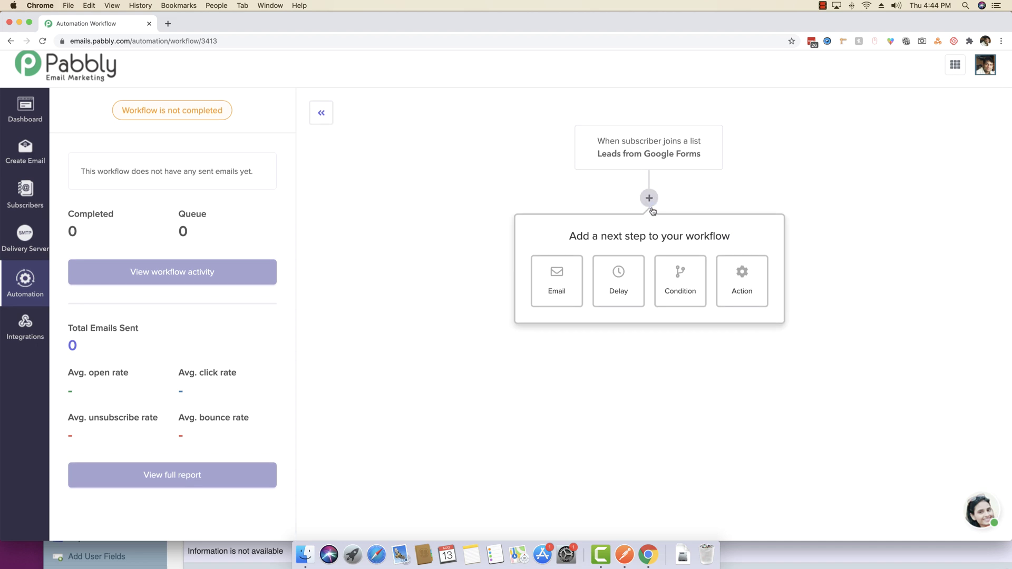
scroll(653, 207, "down", 1)
left_click(624, 289)
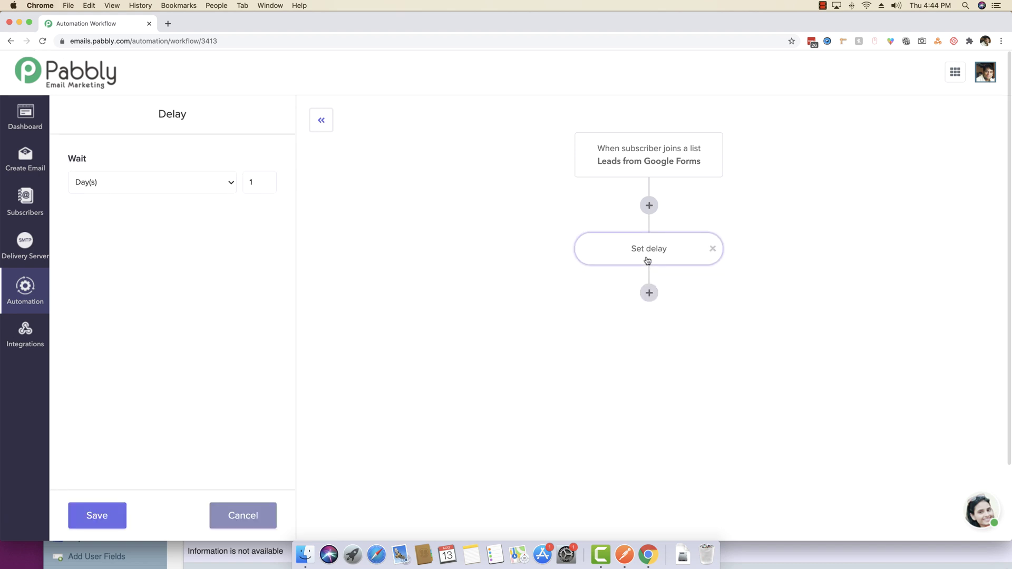
double_click(252, 182)
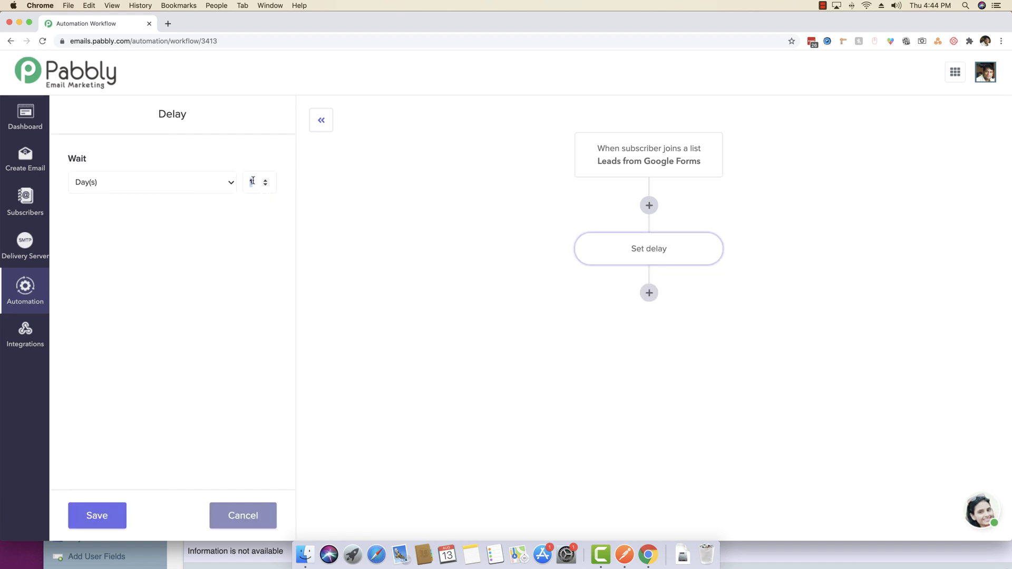
type("2")
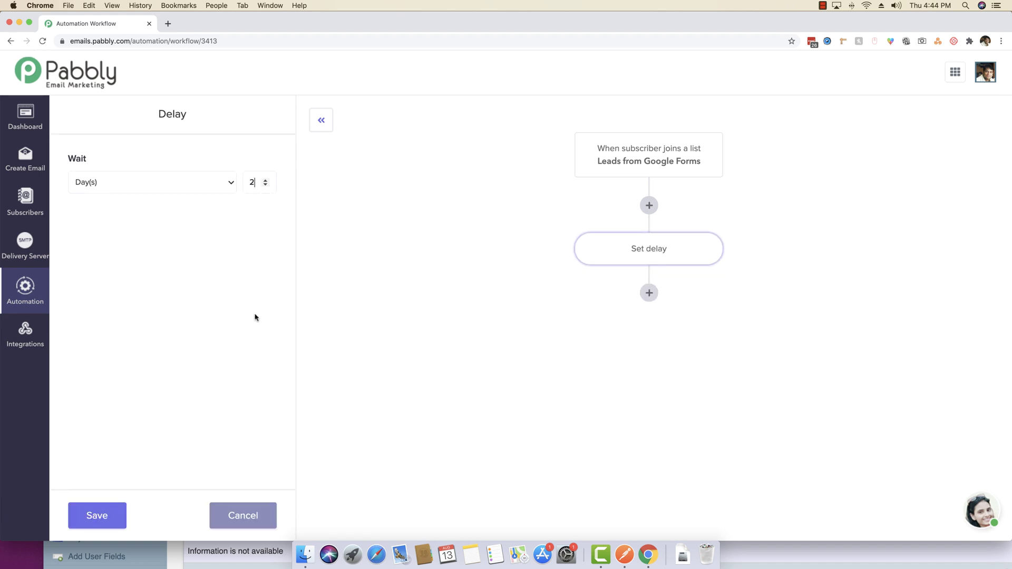
left_click(113, 512)
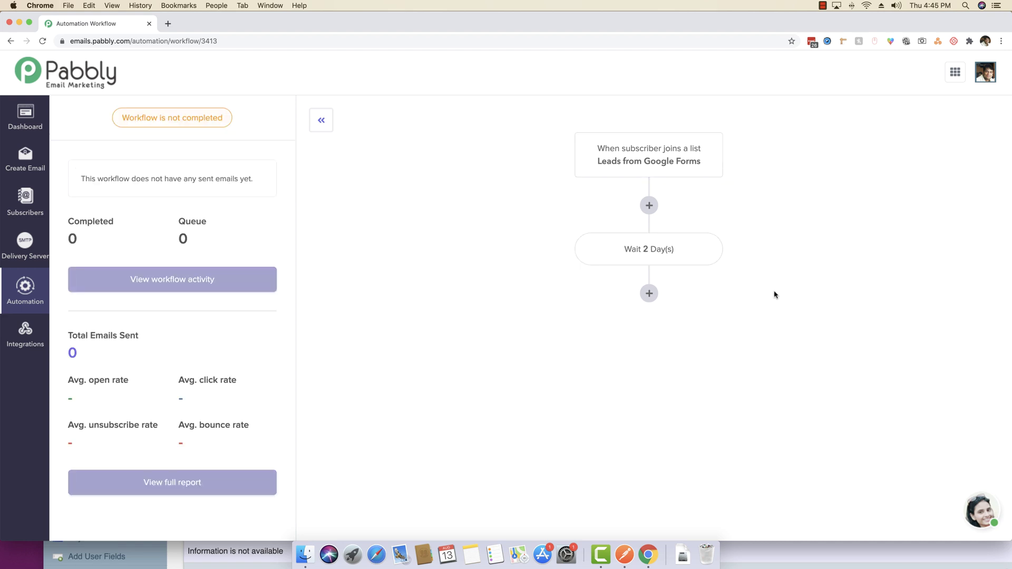
- Add a Condition step on custom field City, Is equal, 'New York', and save it
left_click(653, 297)
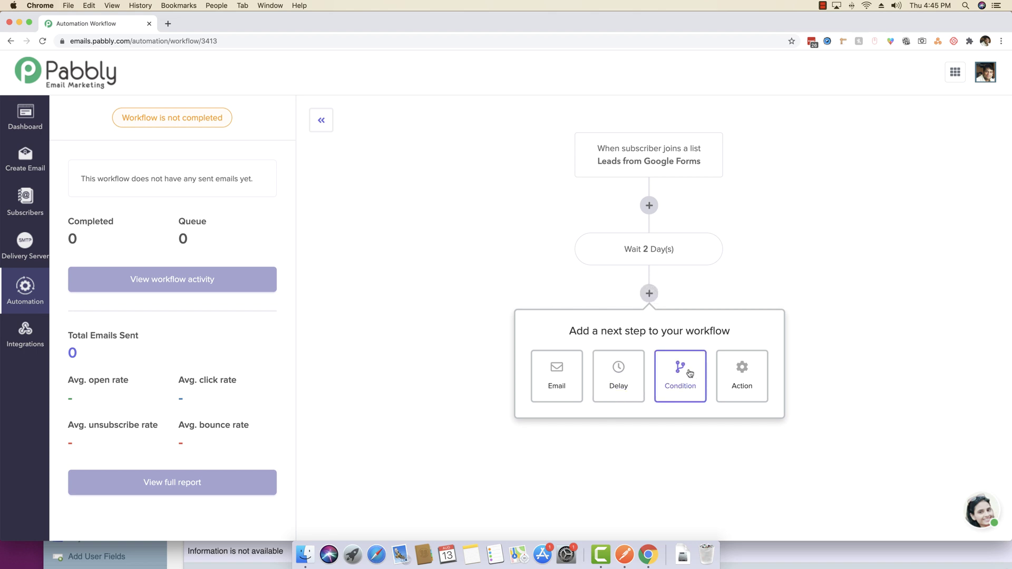
left_click(688, 387)
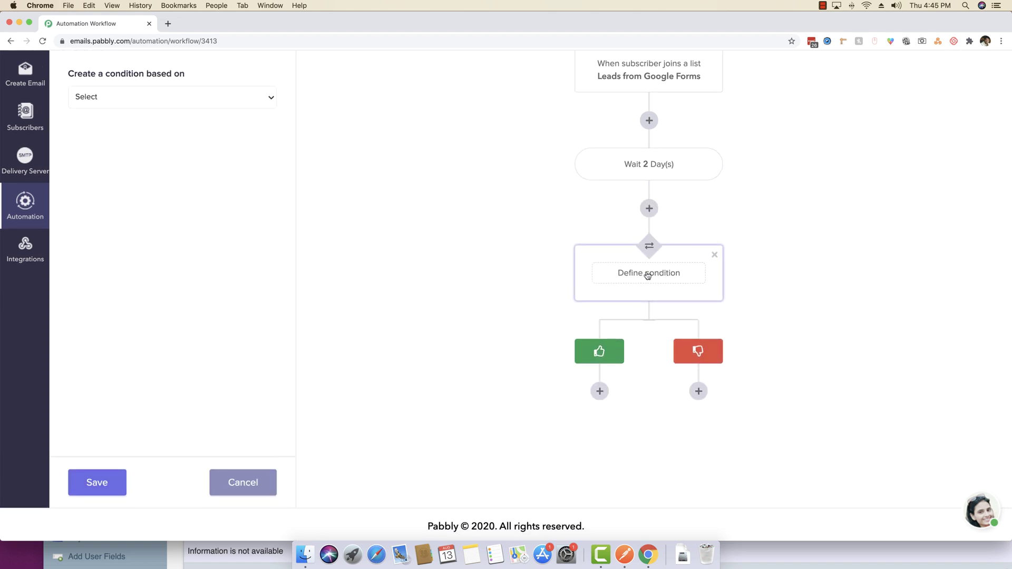
left_click(127, 98)
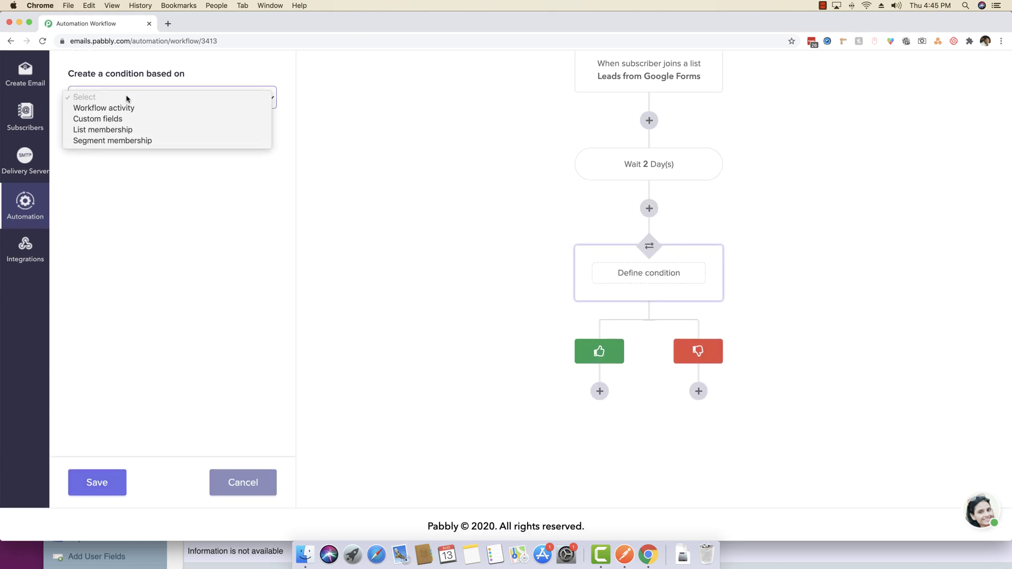
left_click(112, 120)
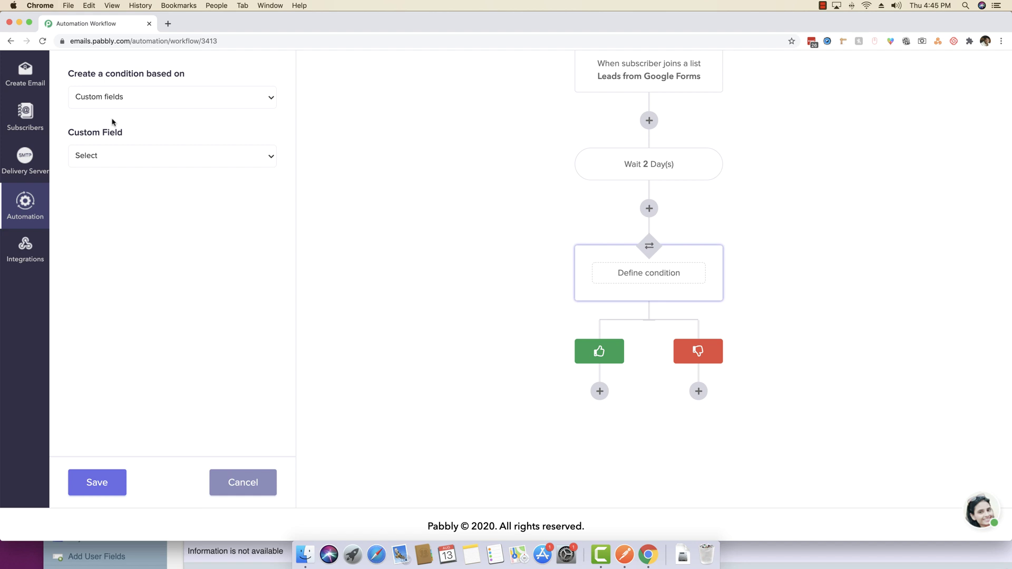
left_click(112, 152)
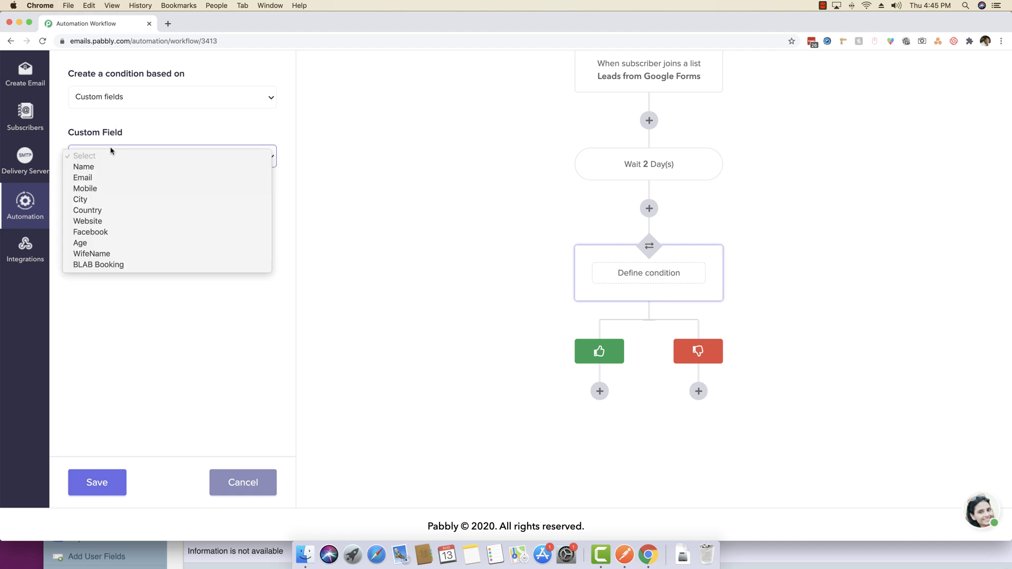
left_click(113, 200)
left_click(147, 185)
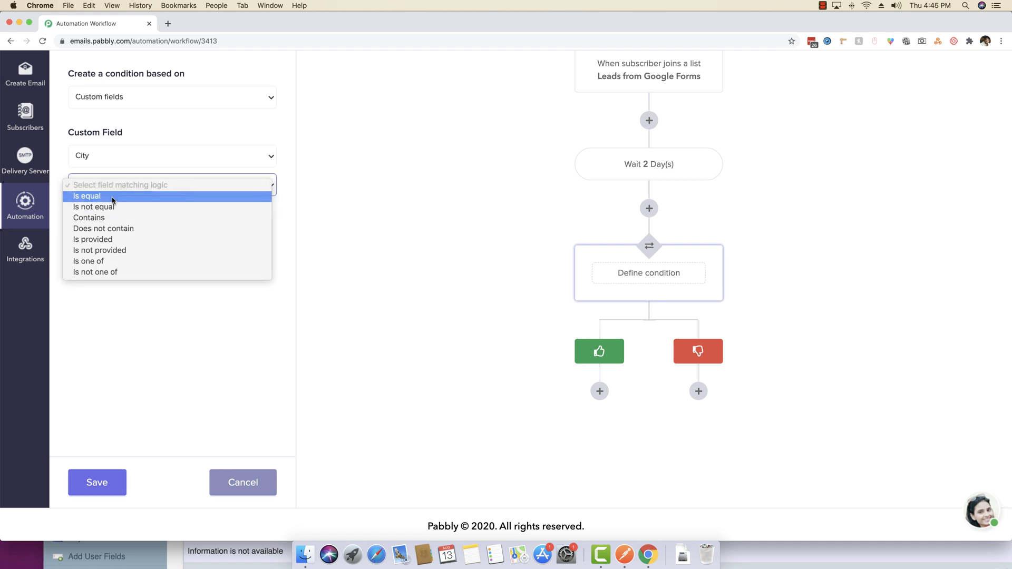
left_click(112, 197)
left_click(109, 214)
type("New York")
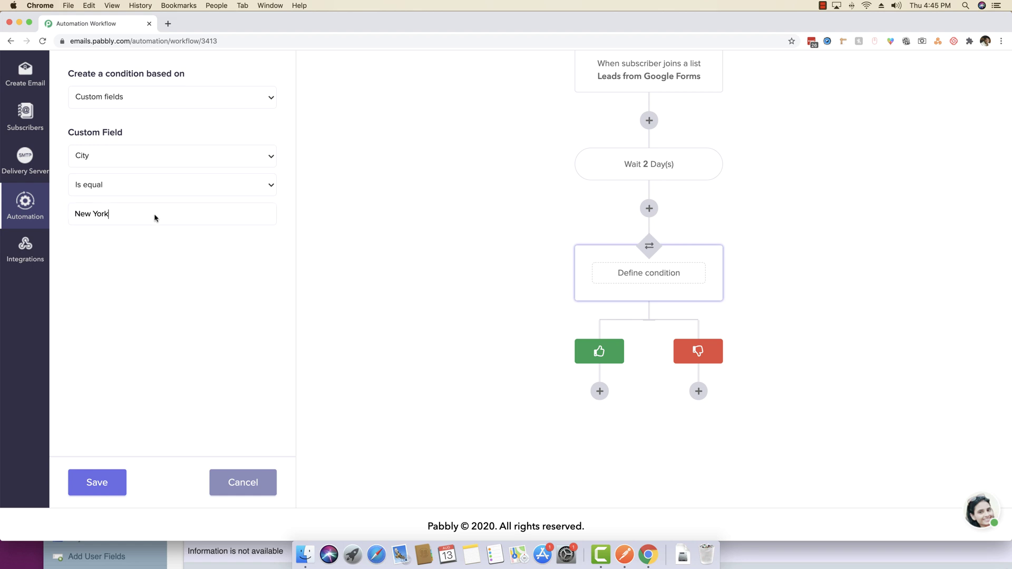
left_click(113, 483)
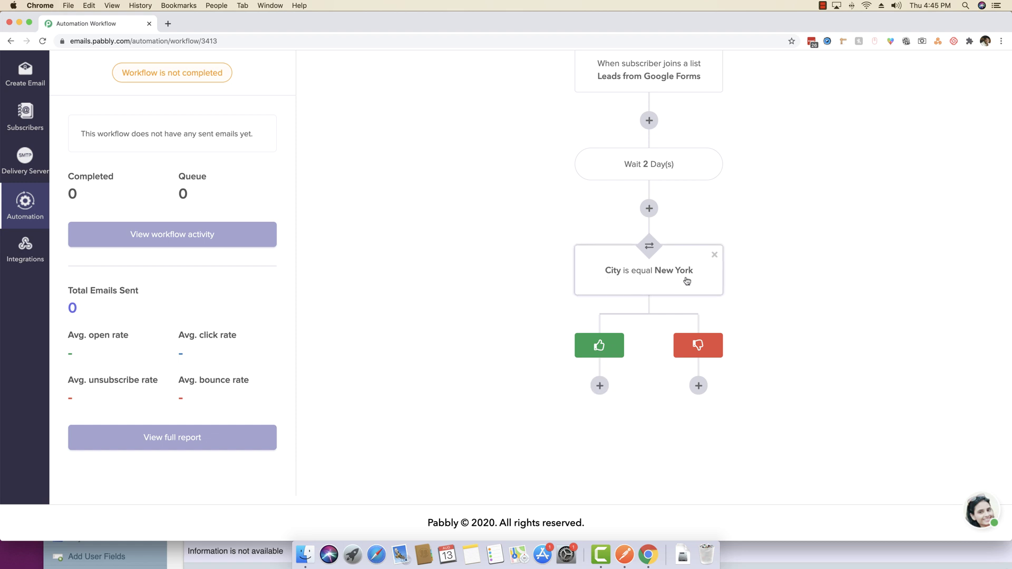
- Add an Email step under the New York condition's yes branch
left_click(599, 387)
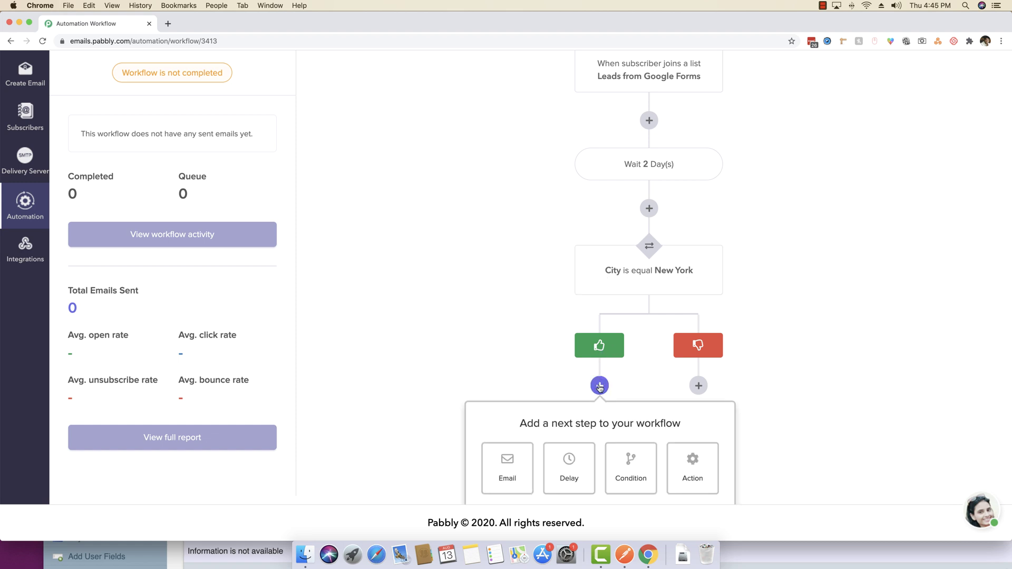
left_click(508, 458)
scroll(501, 419, "down", 3)
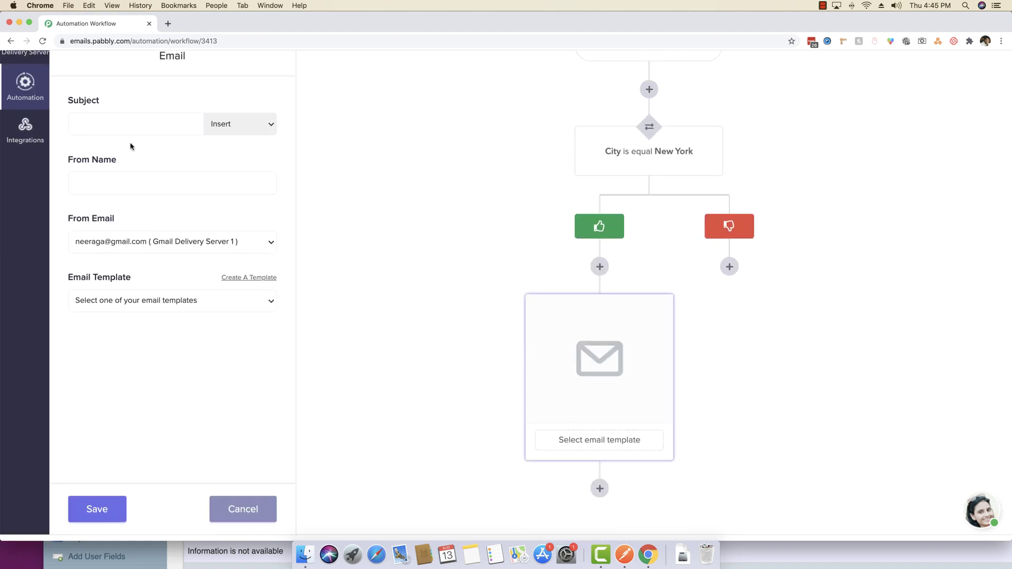
- Review the email's template, subject, sender name and sending address fields without changing them
left_click(162, 305)
left_click(172, 312)
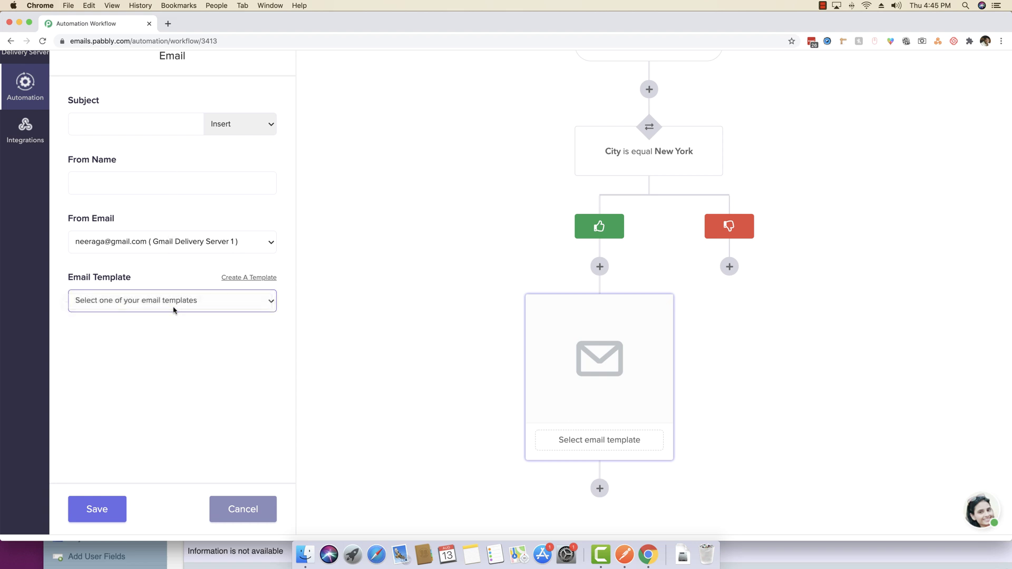
left_click(162, 127)
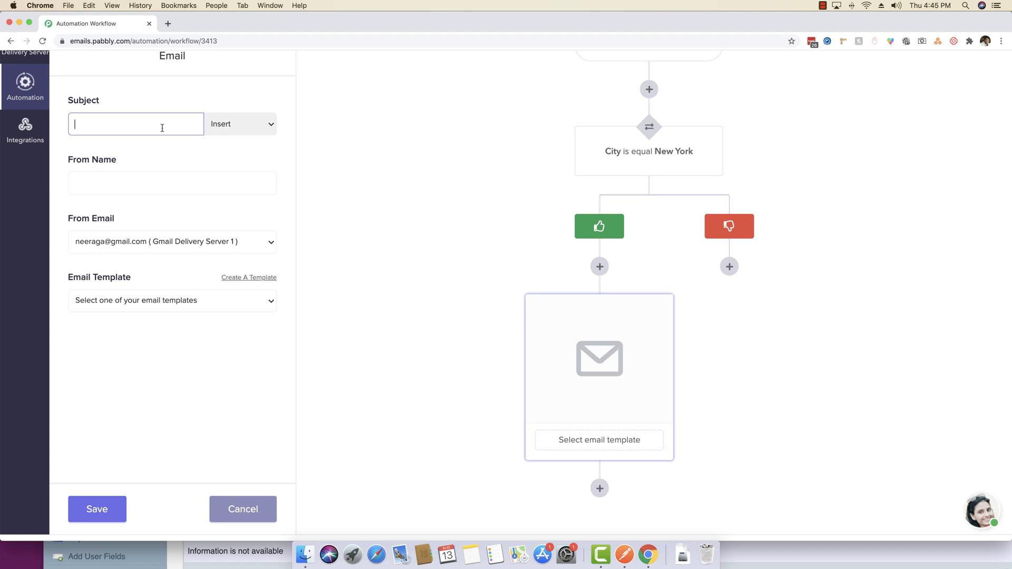
scroll(160, 128, "down", 1)
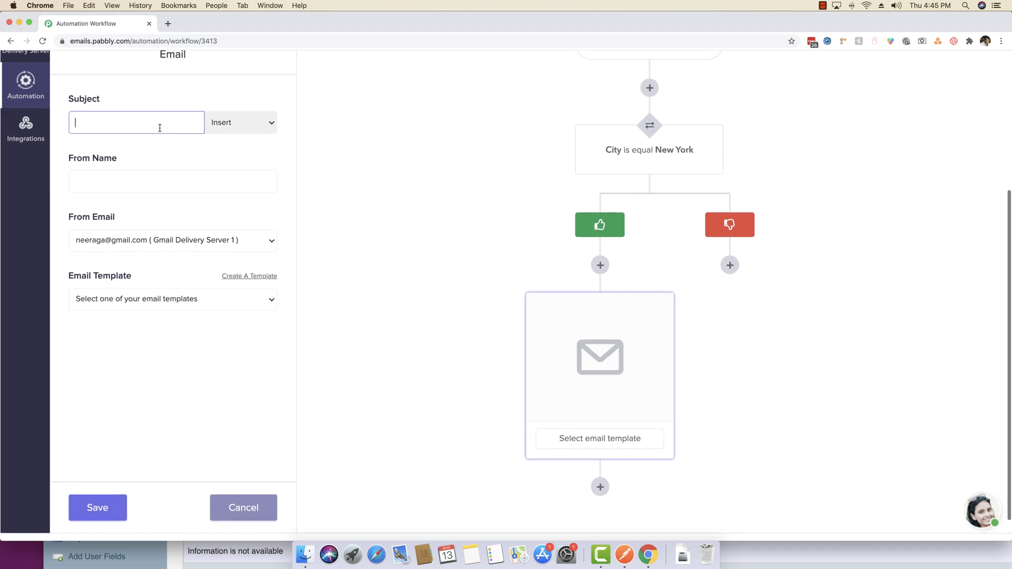
left_click(157, 182)
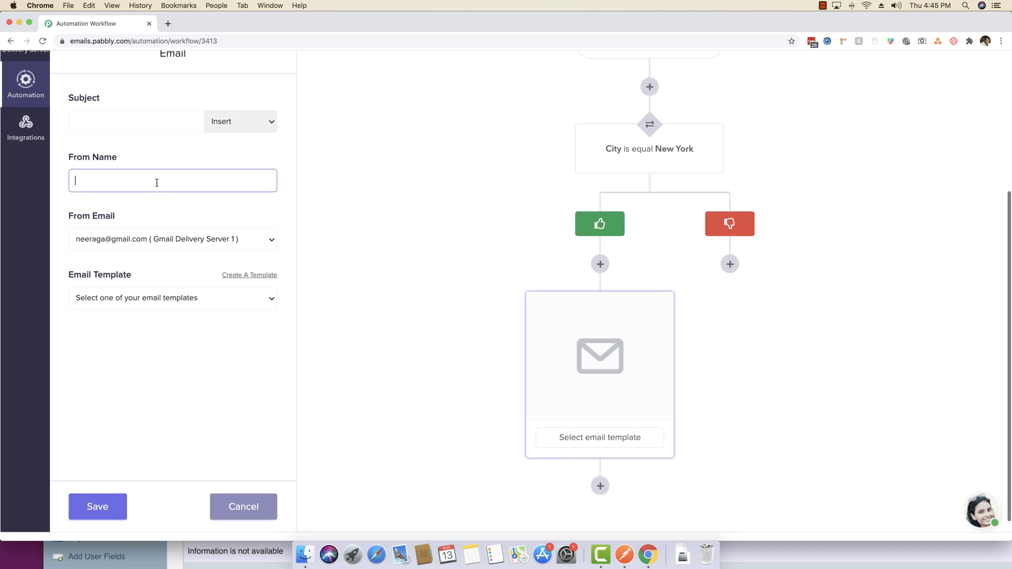
left_click(192, 240)
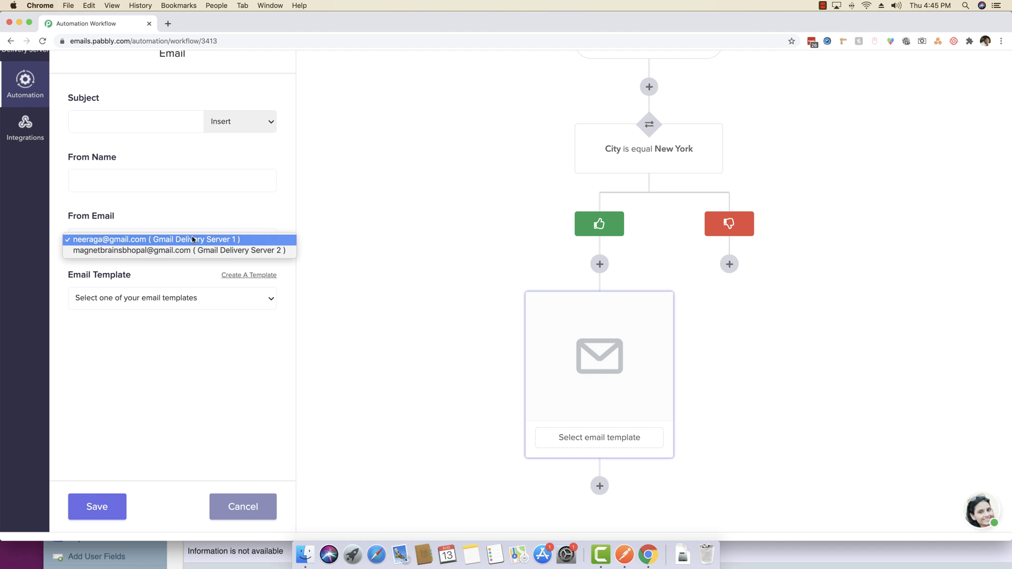
left_click(198, 201)
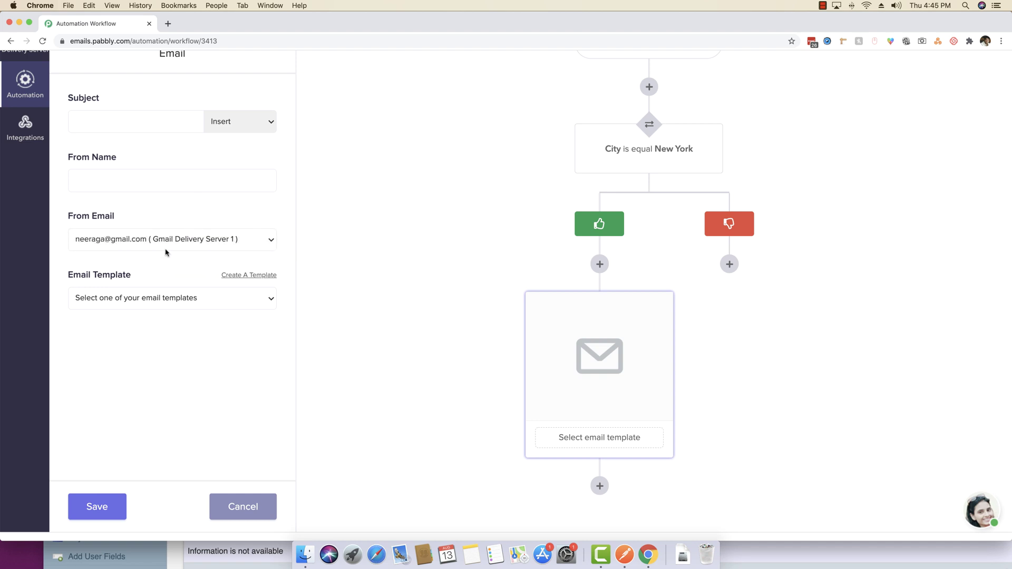
left_click(125, 304)
left_click(163, 355)
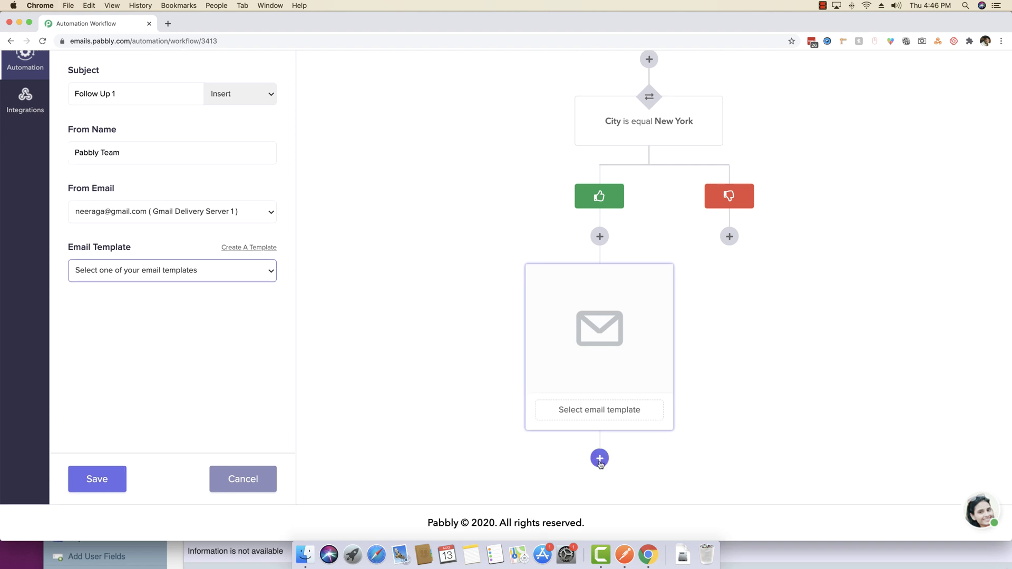
- After the first email, add a Delay step waiting 2 Day(s) and save it
left_click(600, 459)
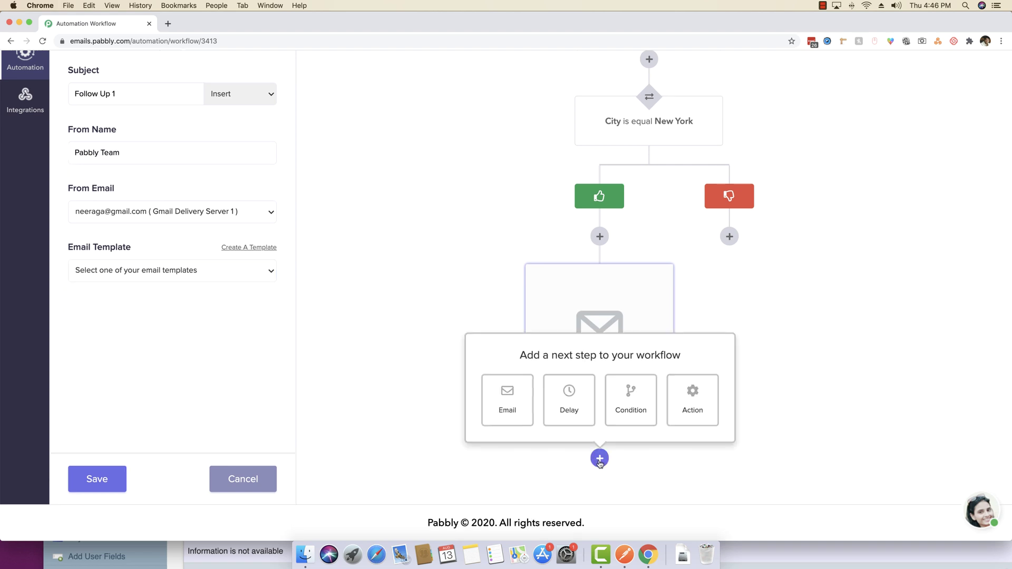
left_click(569, 401)
scroll(583, 414, "down", 2)
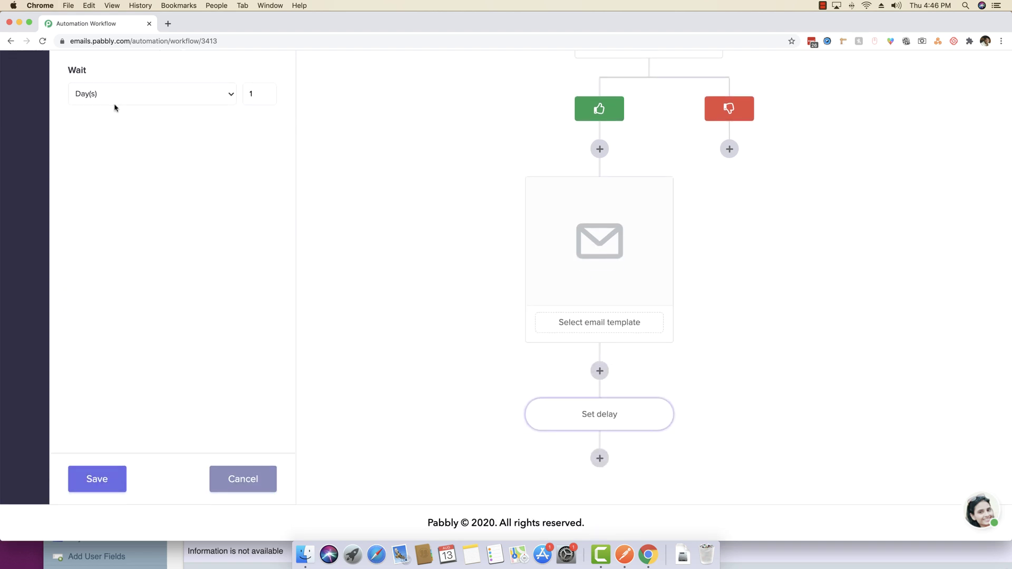
double_click(251, 94)
type("2")
left_click(80, 488)
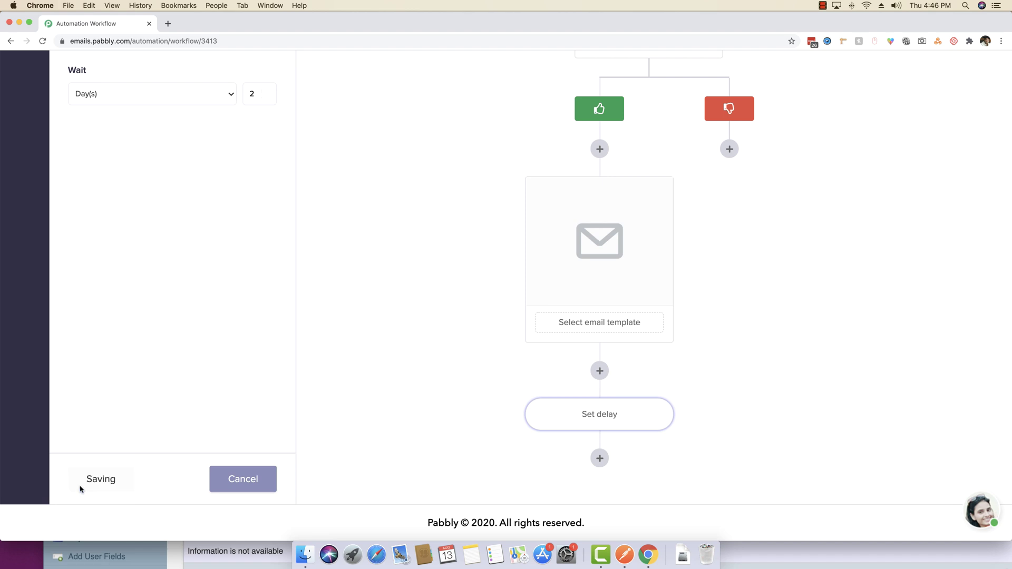
- Add a second Email step below the 2-day wait, with a new step slot after it
left_click(604, 461)
left_click(506, 405)
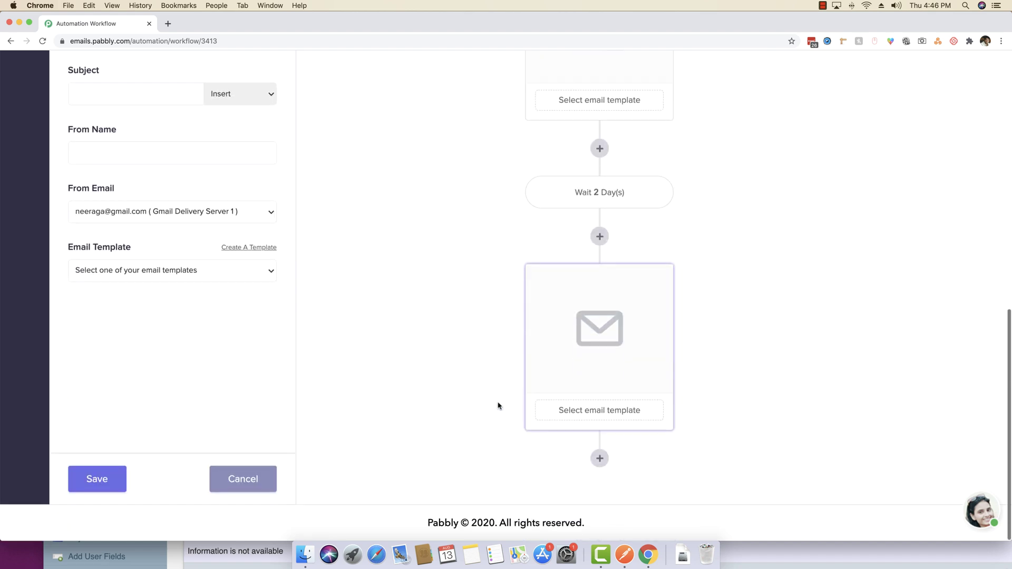
left_click(600, 458)
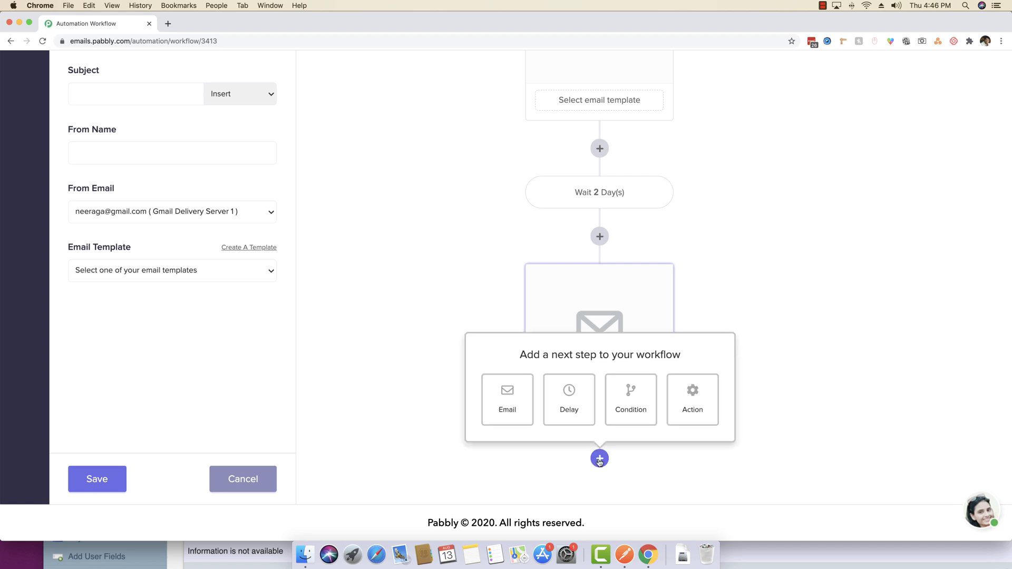
- Make the new step a List membership condition checking List 1, and save it
left_click(633, 409)
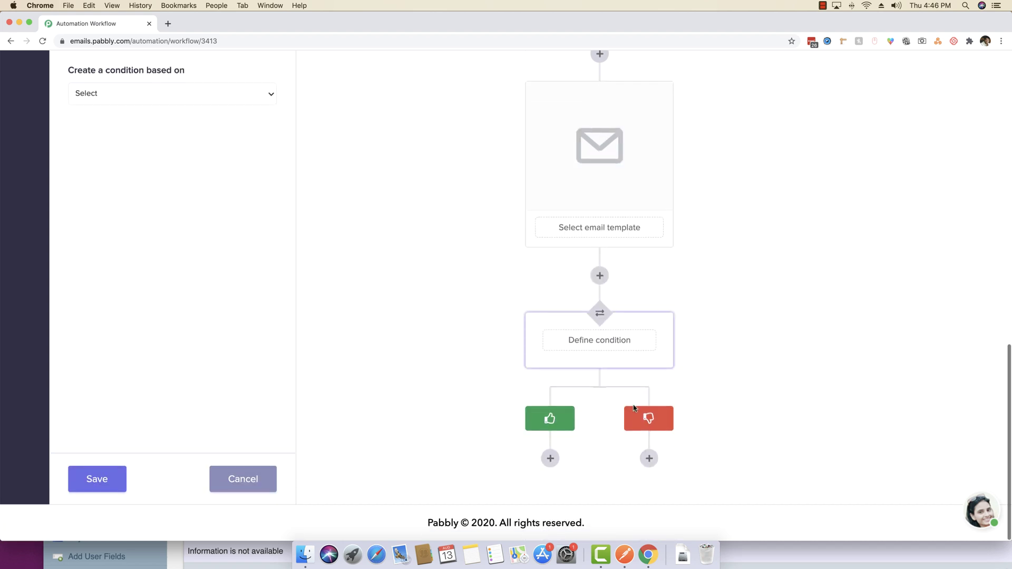
left_click(99, 98)
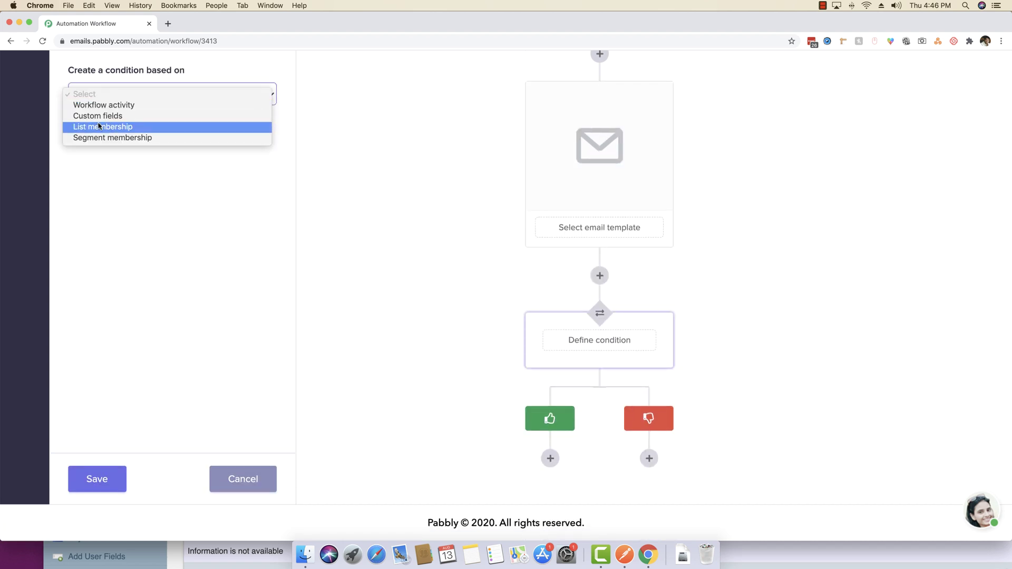
left_click(102, 127)
left_click(118, 152)
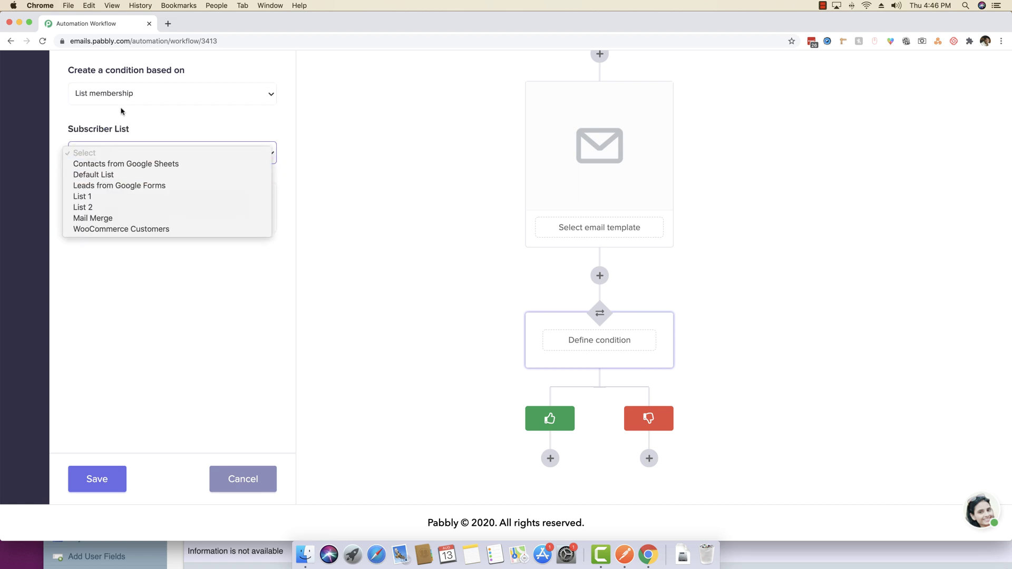
left_click(117, 187)
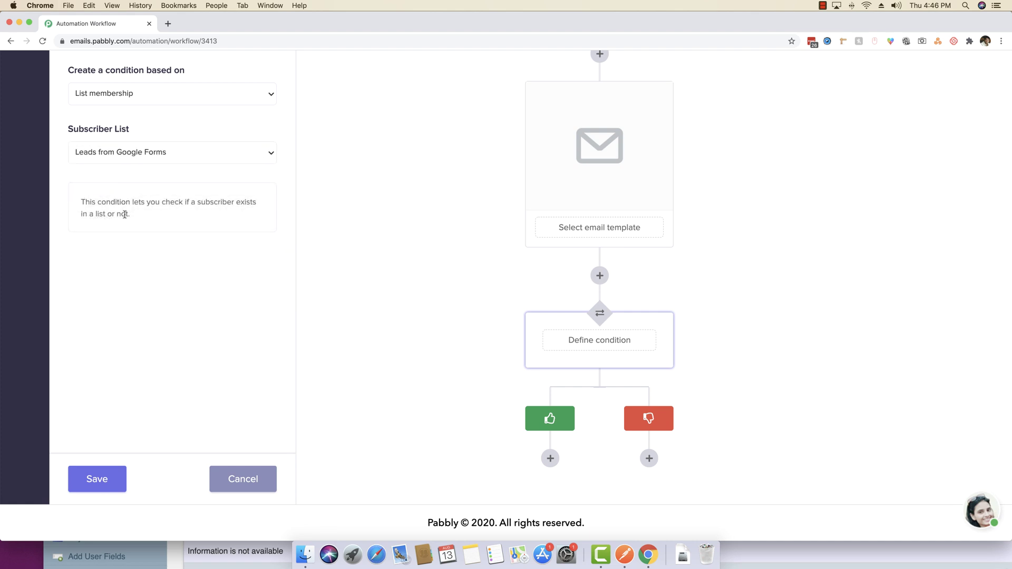
left_click_drag(93, 201, 248, 217)
left_click(109, 151)
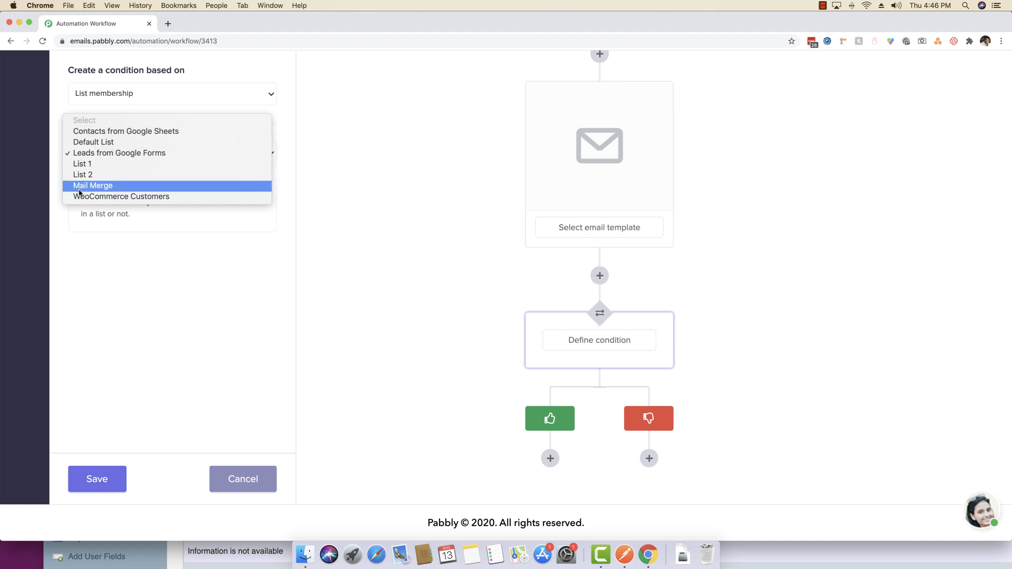
left_click(100, 164)
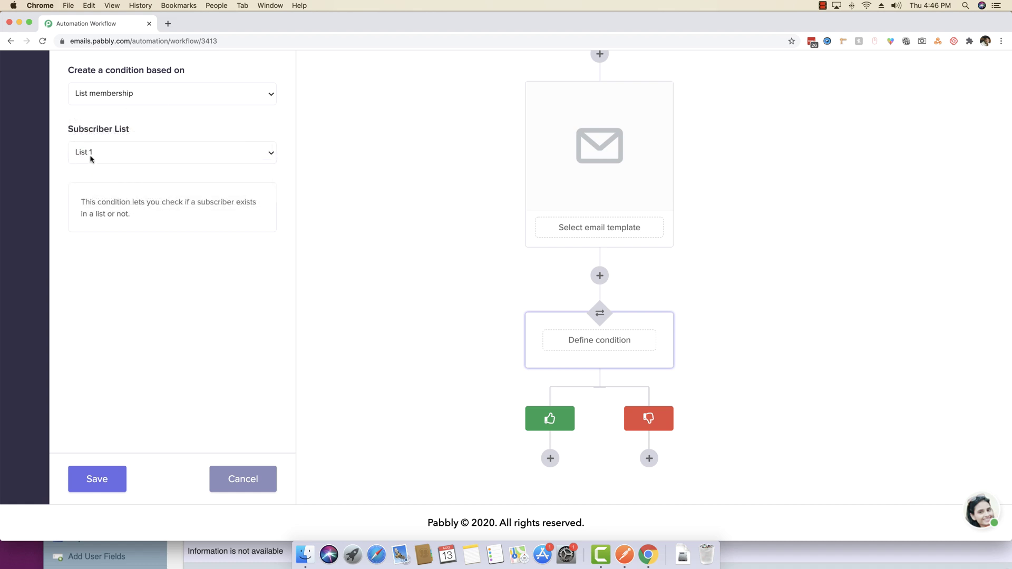
left_click(93, 482)
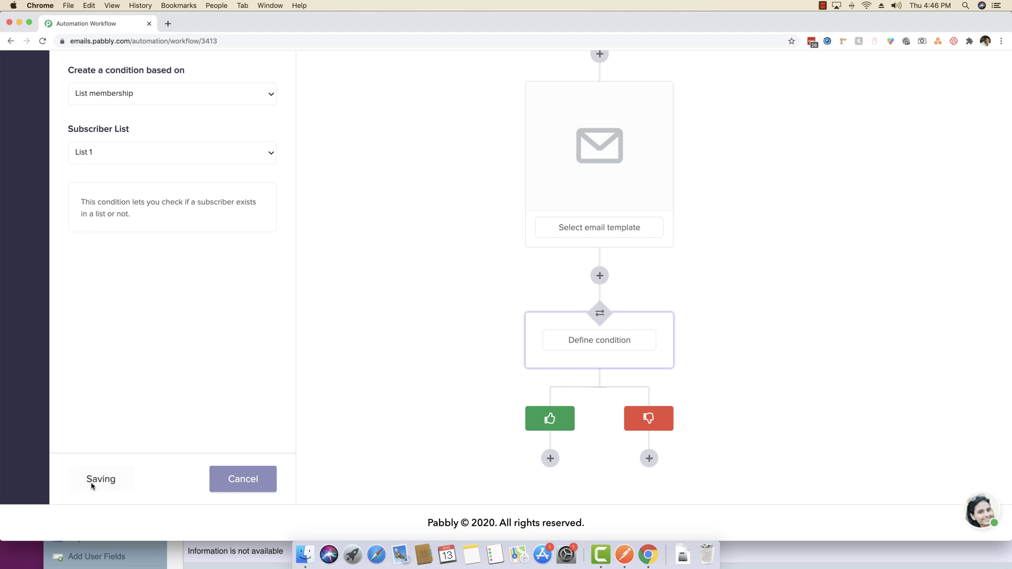
left_click(550, 459)
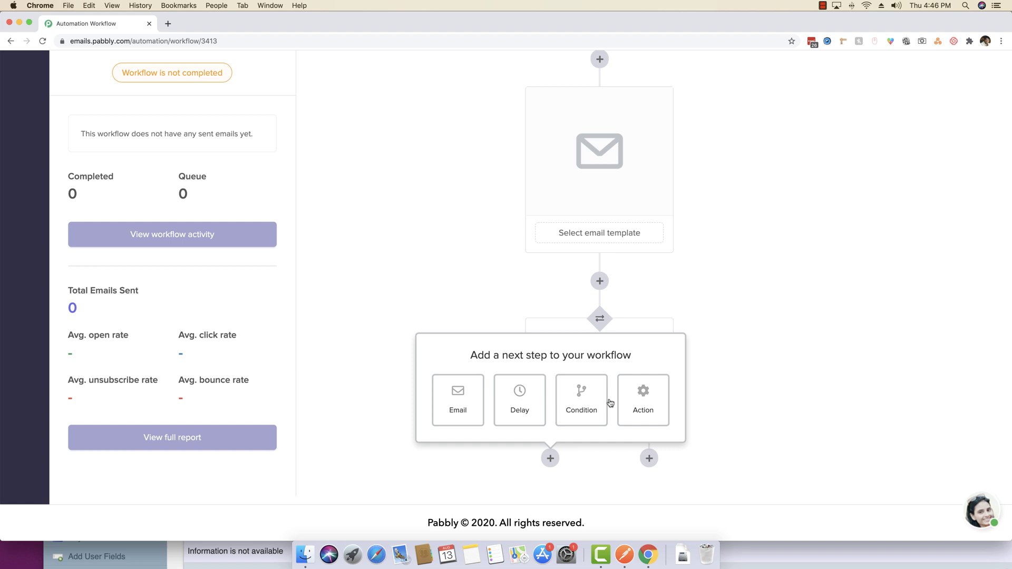
- Add a 'Move to a list' action from List 2 to WooCommerce Customers and save it
left_click(642, 399)
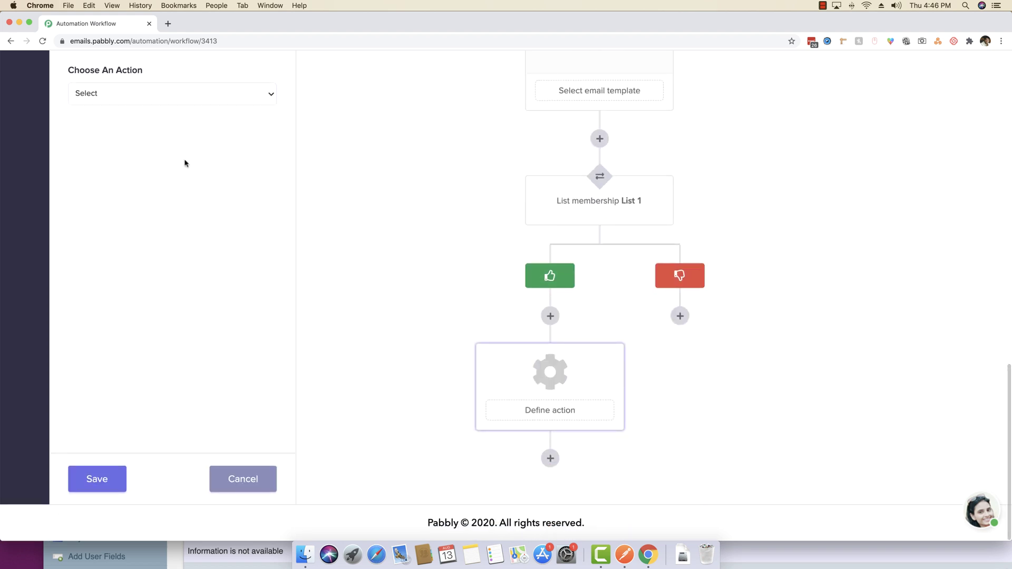
left_click(141, 92)
left_click(117, 126)
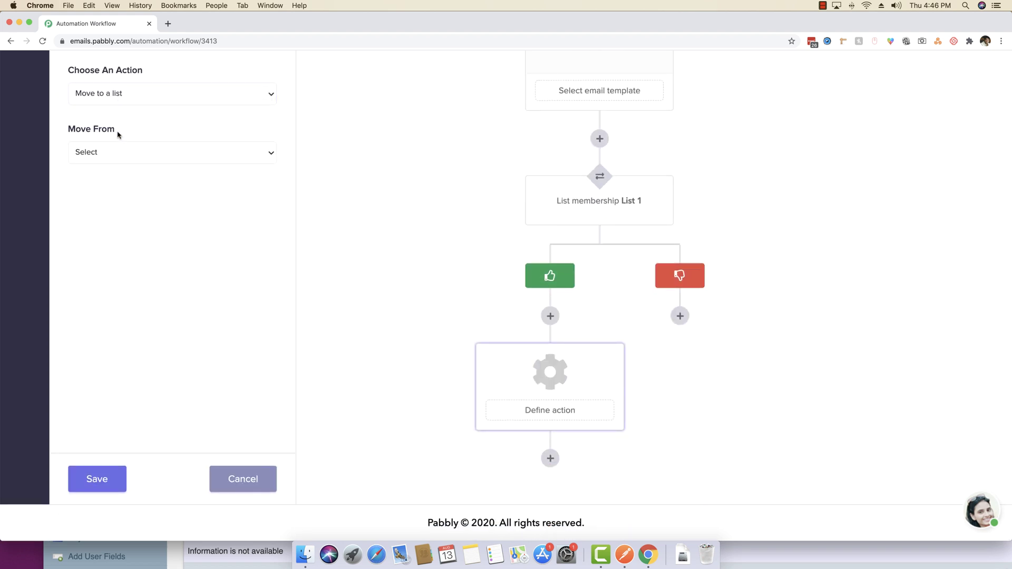
left_click(112, 152)
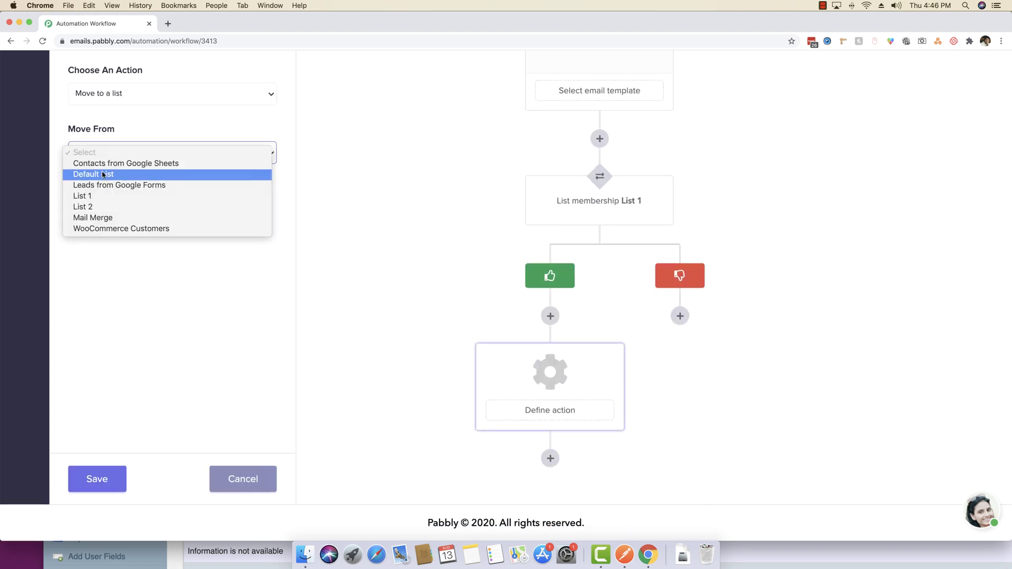
left_click(104, 208)
left_click(145, 212)
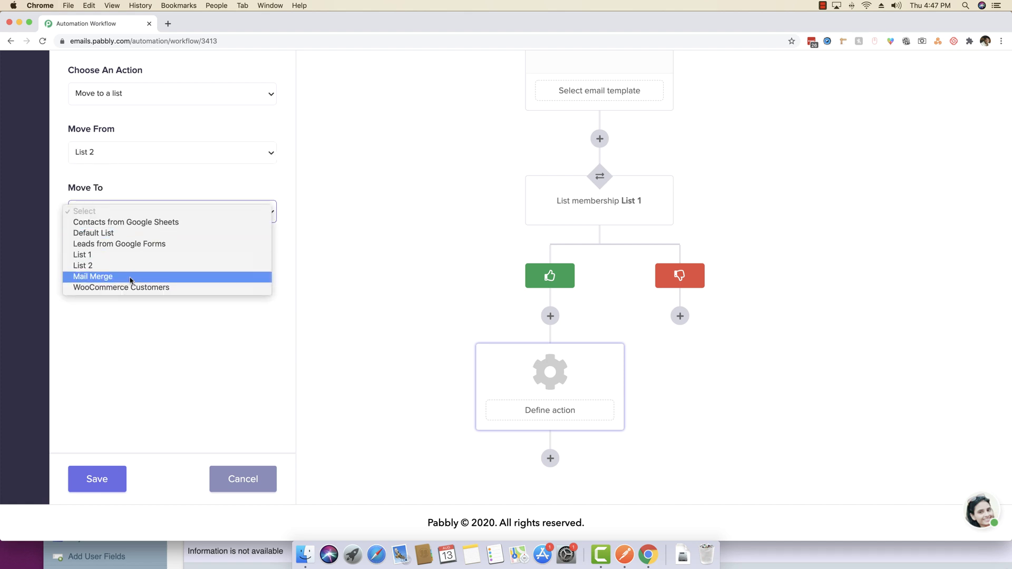
left_click(124, 265)
left_click(146, 215)
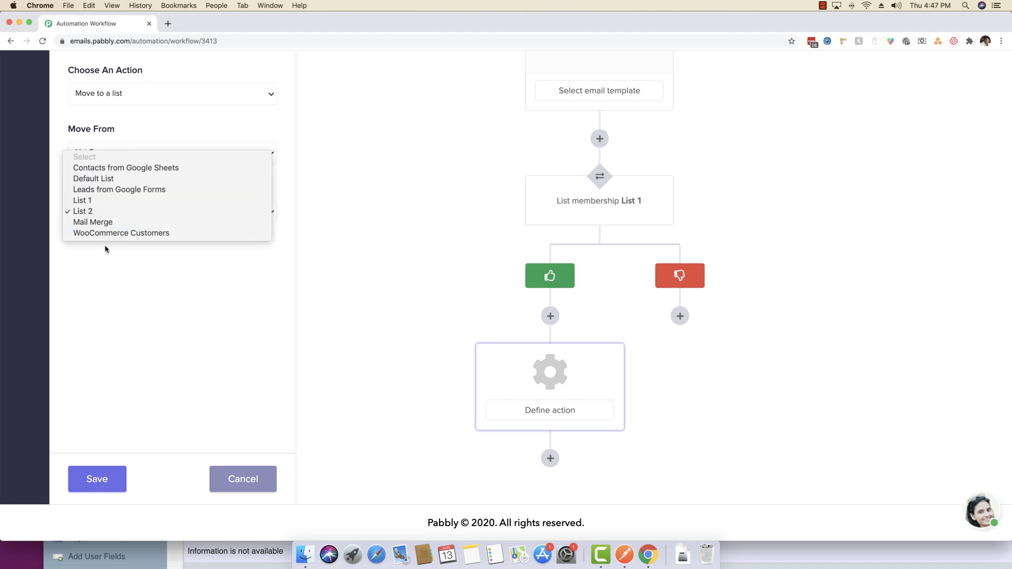
left_click(105, 233)
left_click(105, 480)
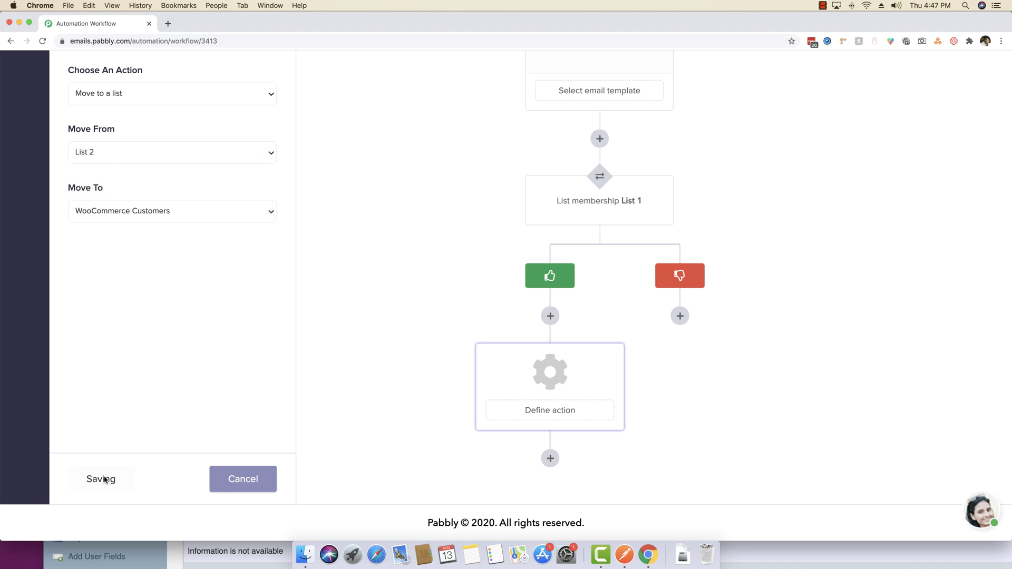
- Add an Email step on the no branch of the City is equal New York condition
scroll(491, 319, "up", 10)
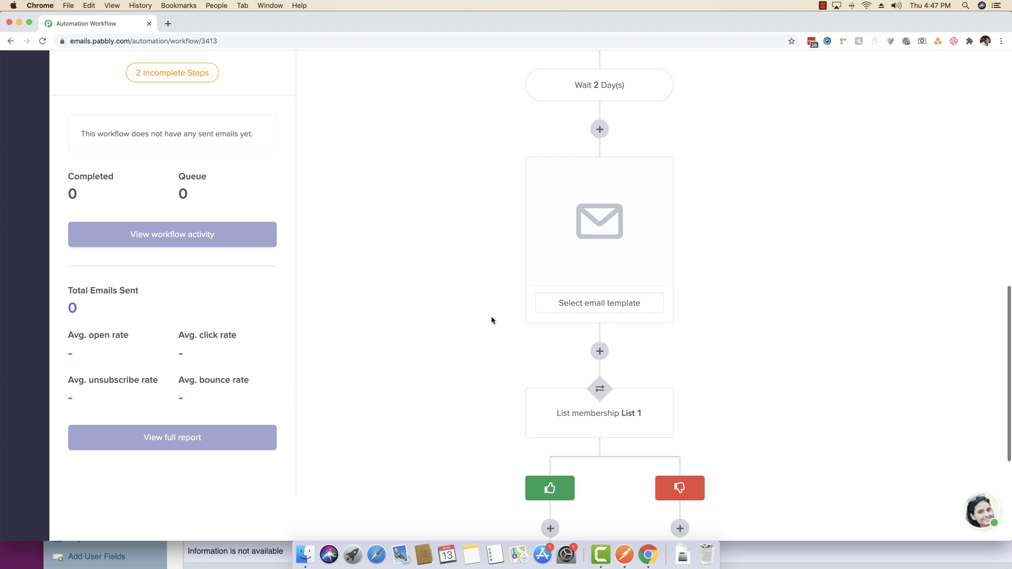
scroll(491, 319, "up", 5)
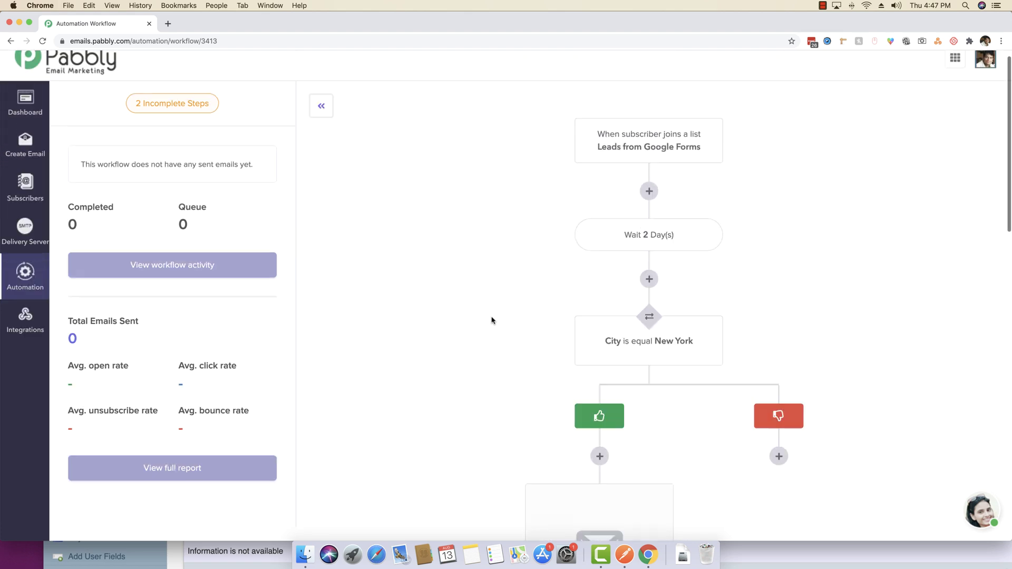
scroll(771, 363, "down", 1)
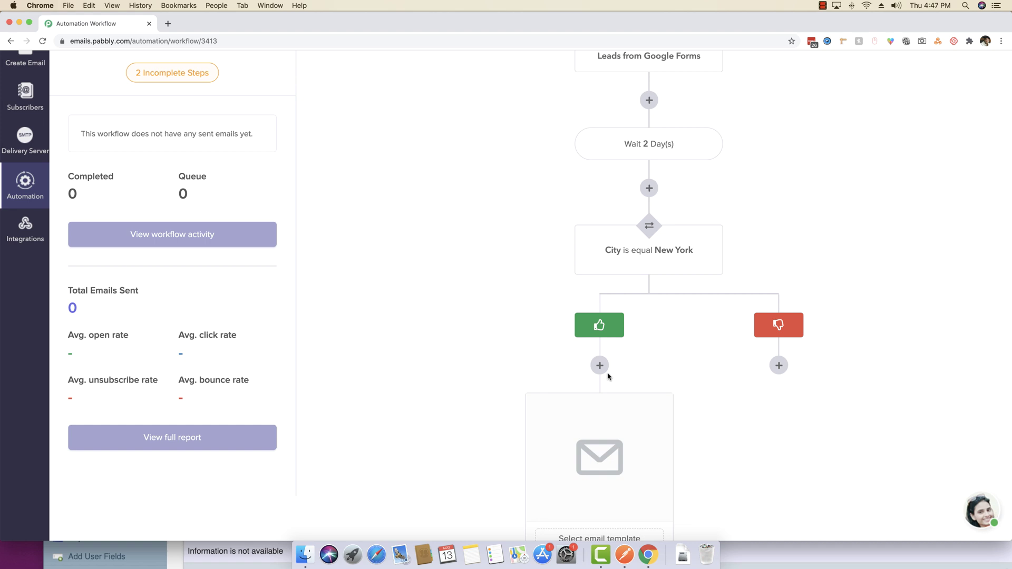
left_click(779, 366)
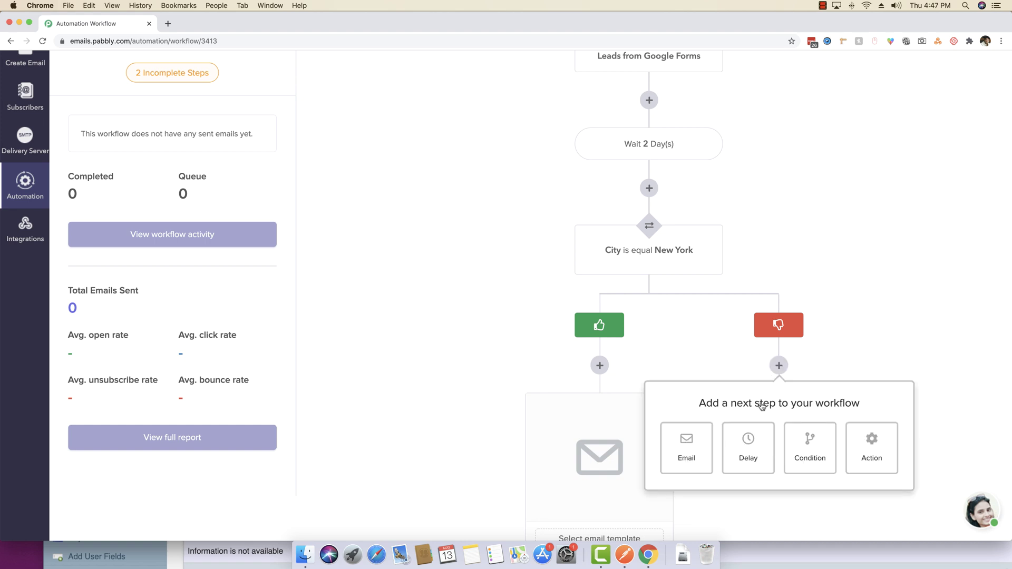
left_click(678, 460)
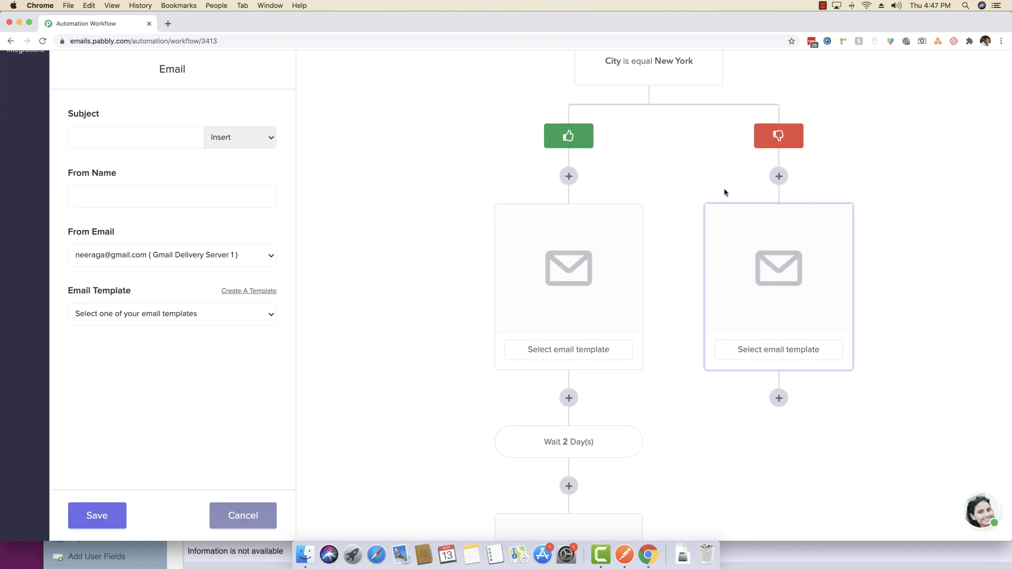
scroll(638, 119, "up", 3)
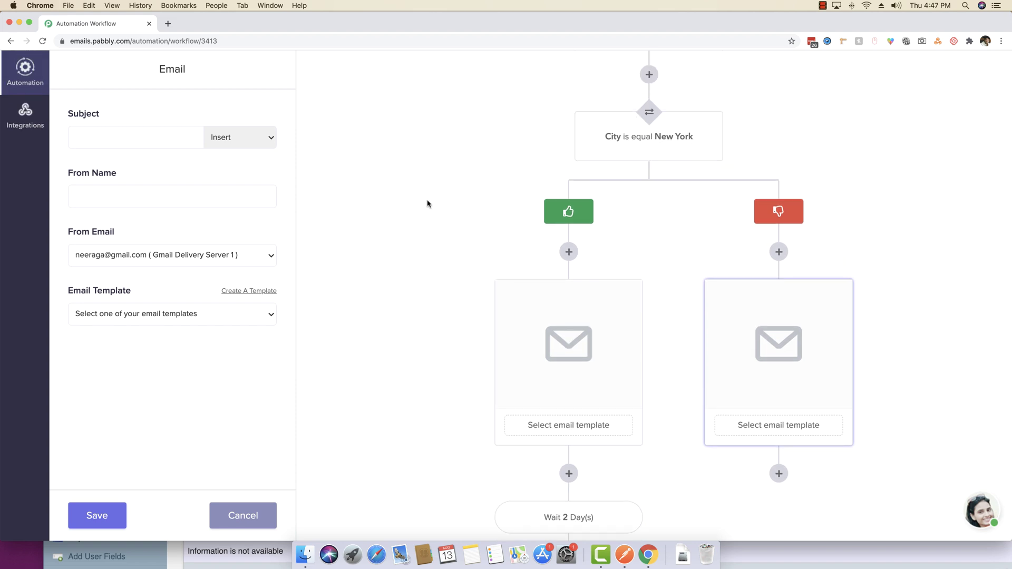
scroll(427, 204, "up", 8)
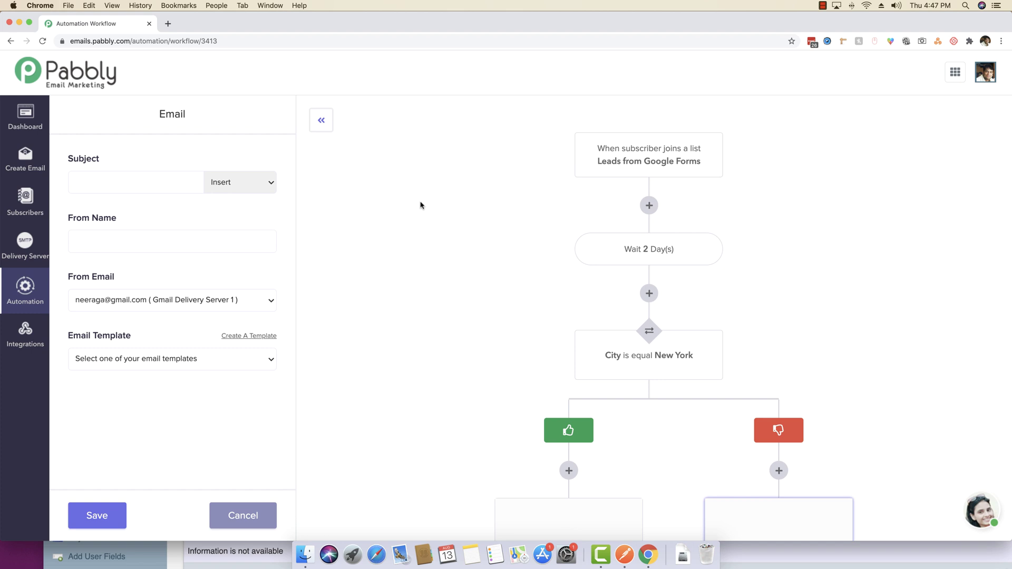
- Open the 'When subscriber joins a list' trigger settings and scroll through the whole workflow
left_click(616, 154)
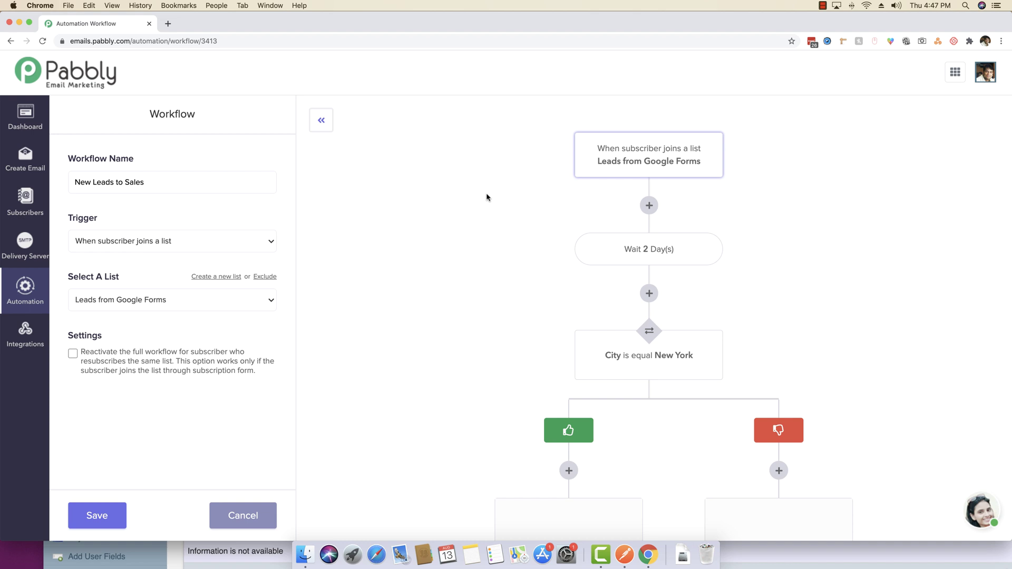
scroll(486, 197, "down", 15)
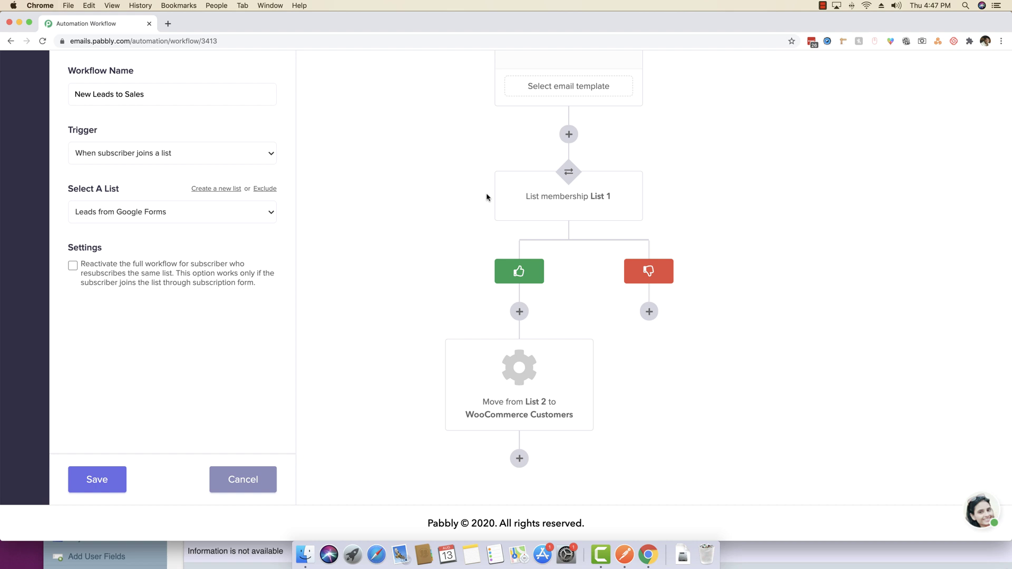
scroll(469, 205, "up", 15)
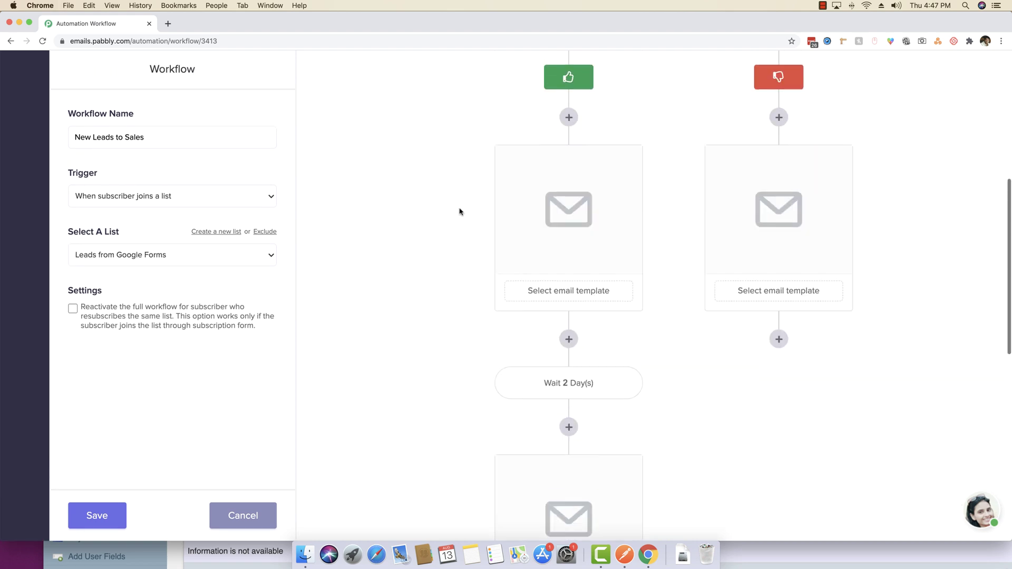